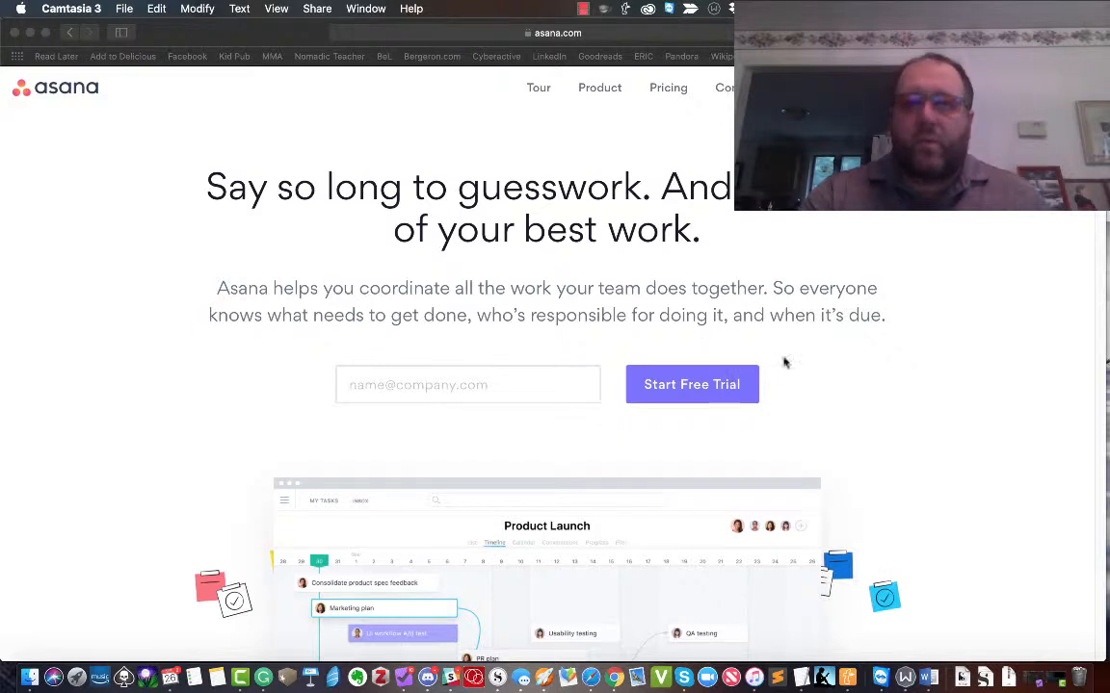
Bring Safari forward and view the Free, Premium and Enterprise plan feature lists on Asana's Pricing page.
left_click(669, 92)
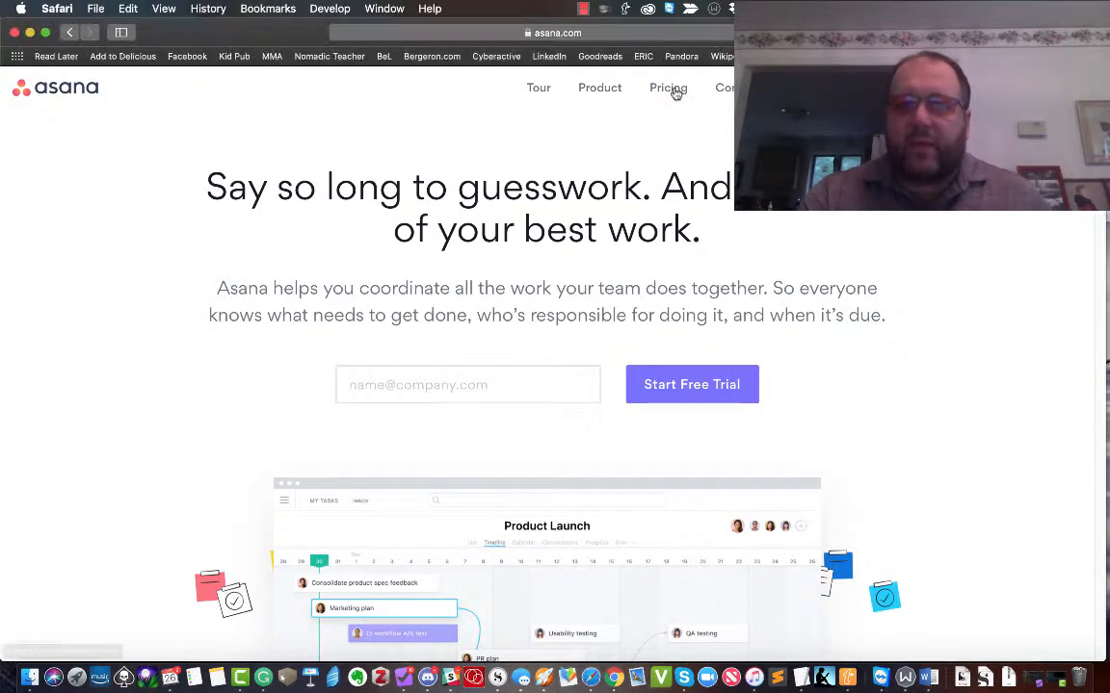
left_click(672, 89)
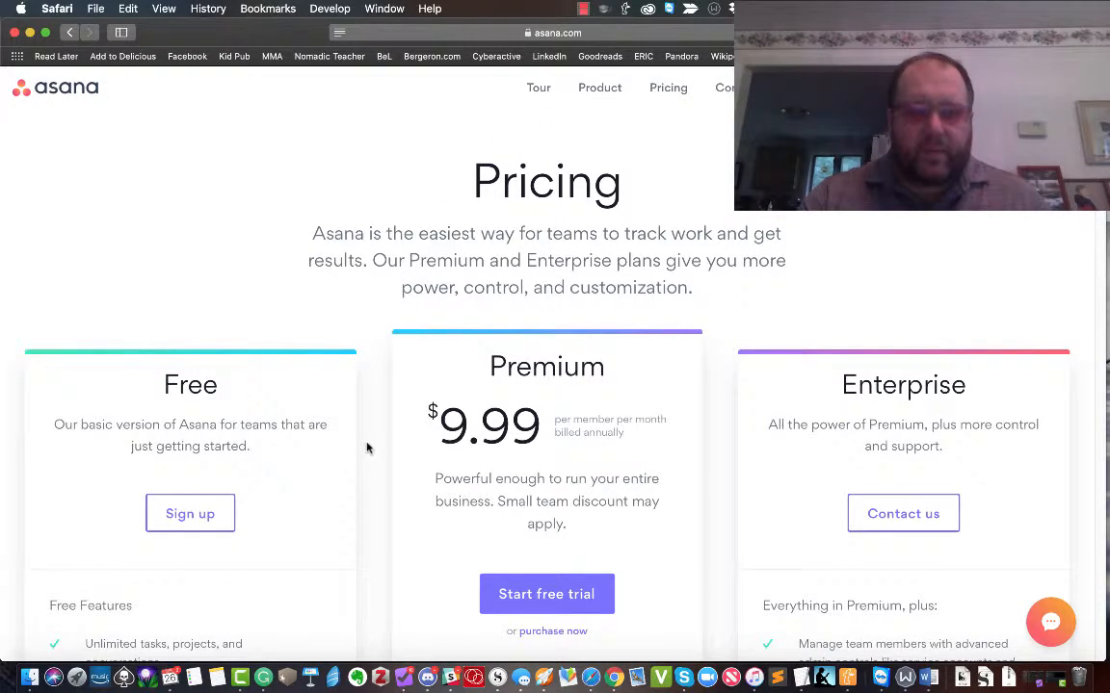
scroll(366, 448, "down", 5)
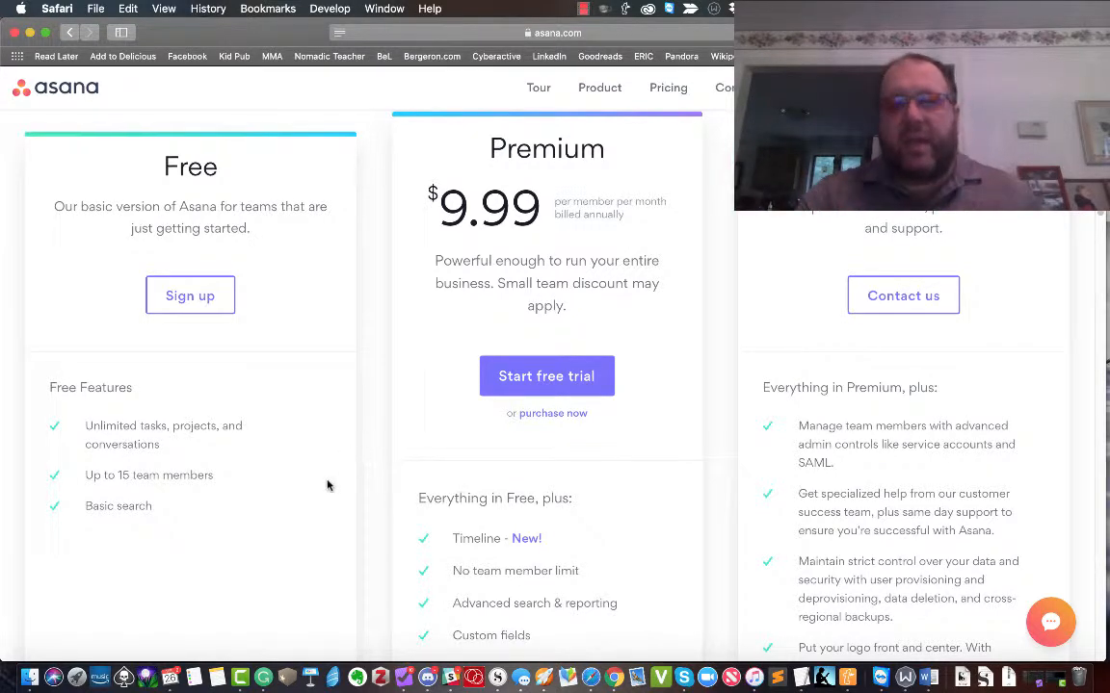
Start the Premium purchase, log in with the saved autofill account, and close the stalled window.
left_click(555, 415)
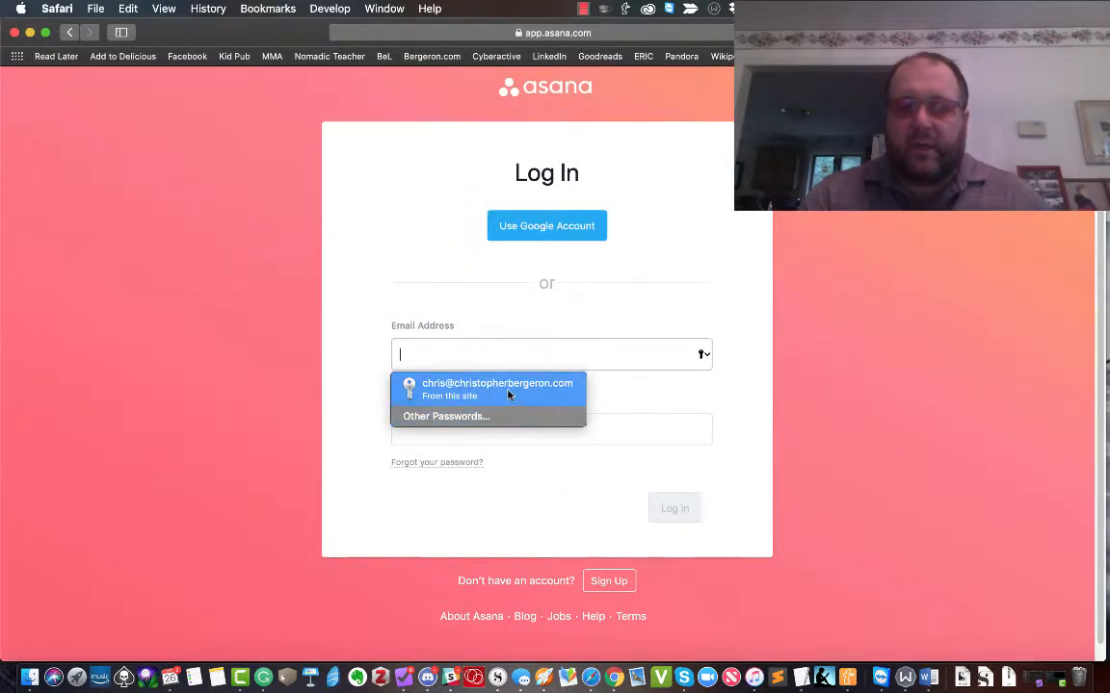
left_click(448, 390)
left_click(672, 510)
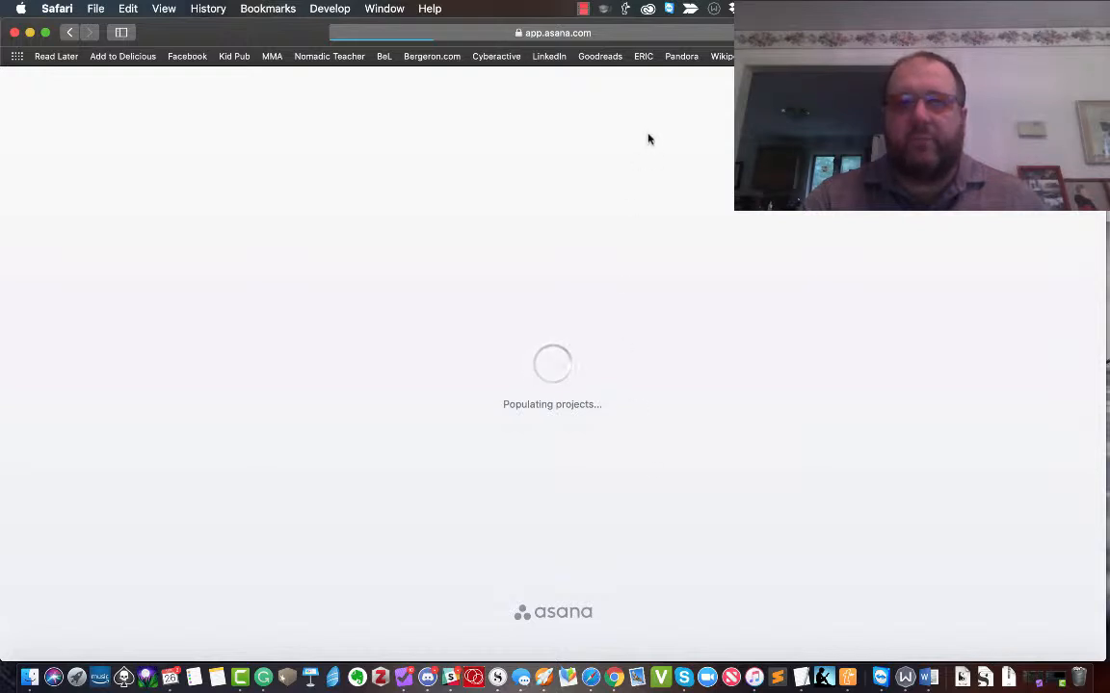
left_click(15, 33)
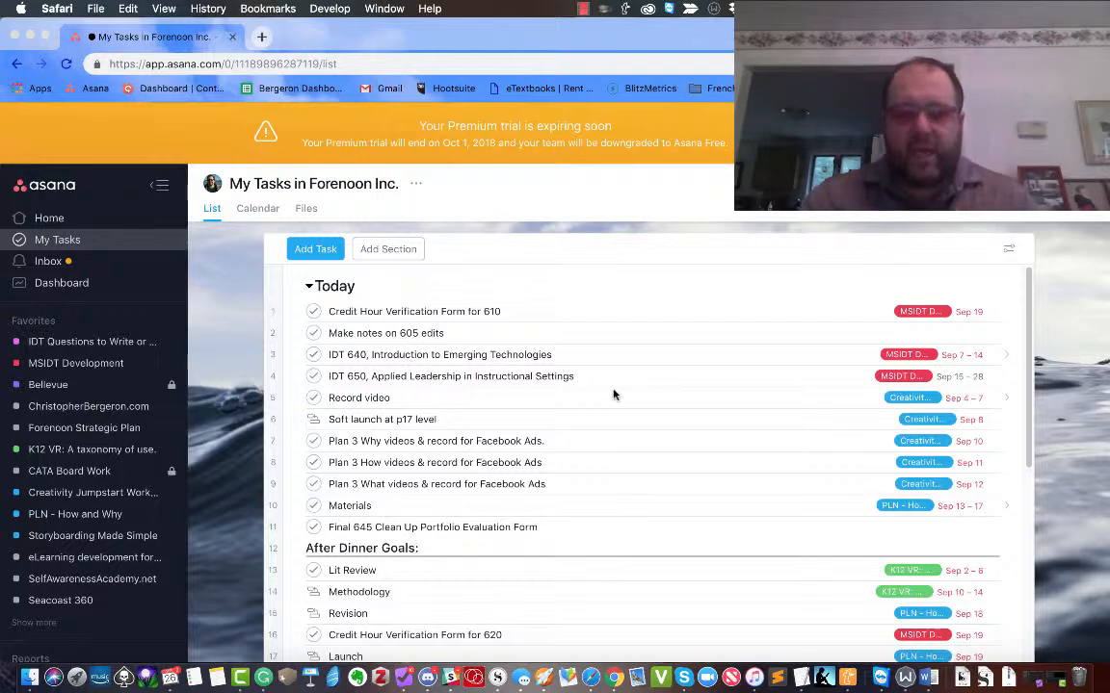
Scroll through the My Tasks list, then switch to Chrome showing Forenoon Inc.'s My Tasks.
scroll(614, 394, "down", 2)
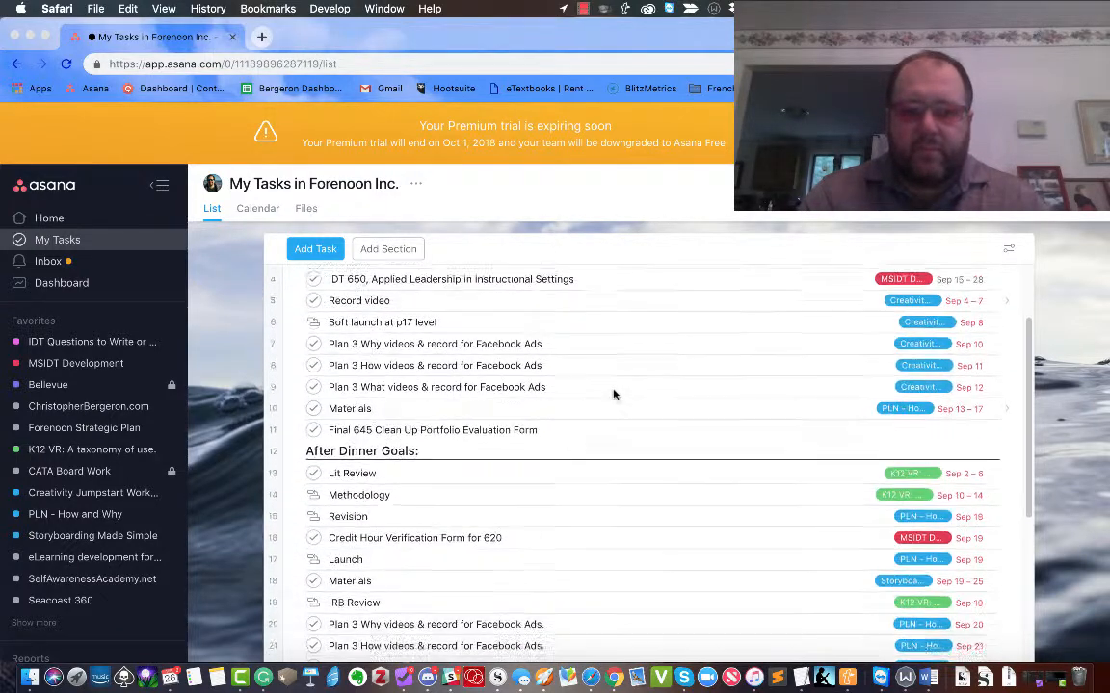
scroll(613, 394, "down", 6)
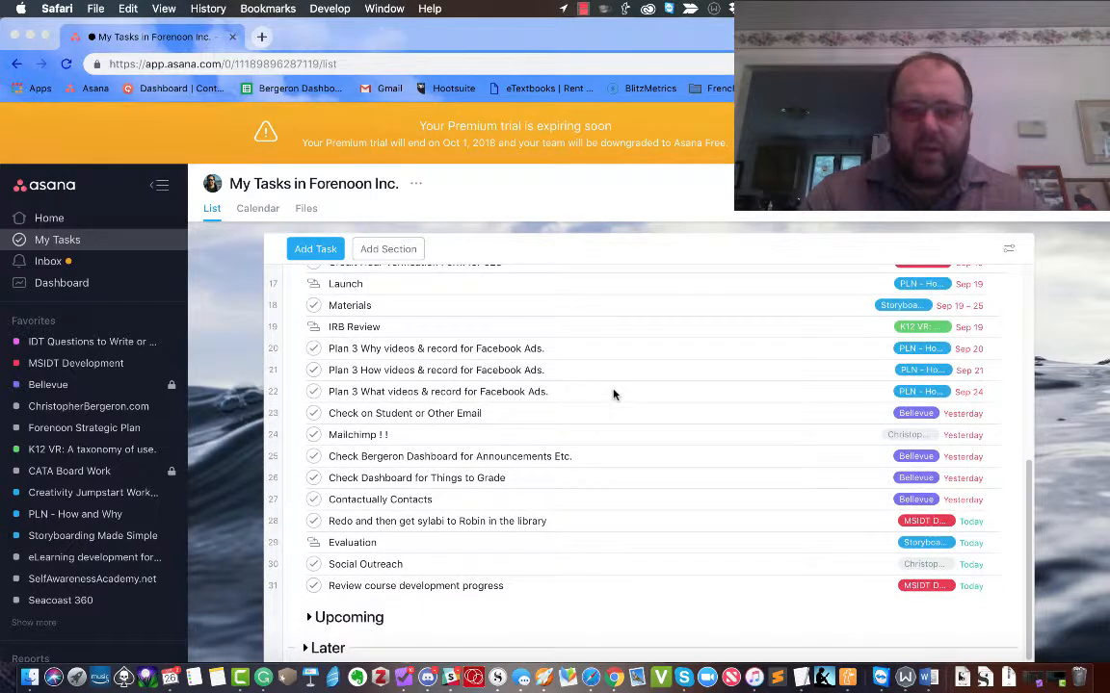
key("super+Tab")
Drag the nine tasks from Check on Student or Other Email through Review course development progress atop Today.
left_click(418, 421)
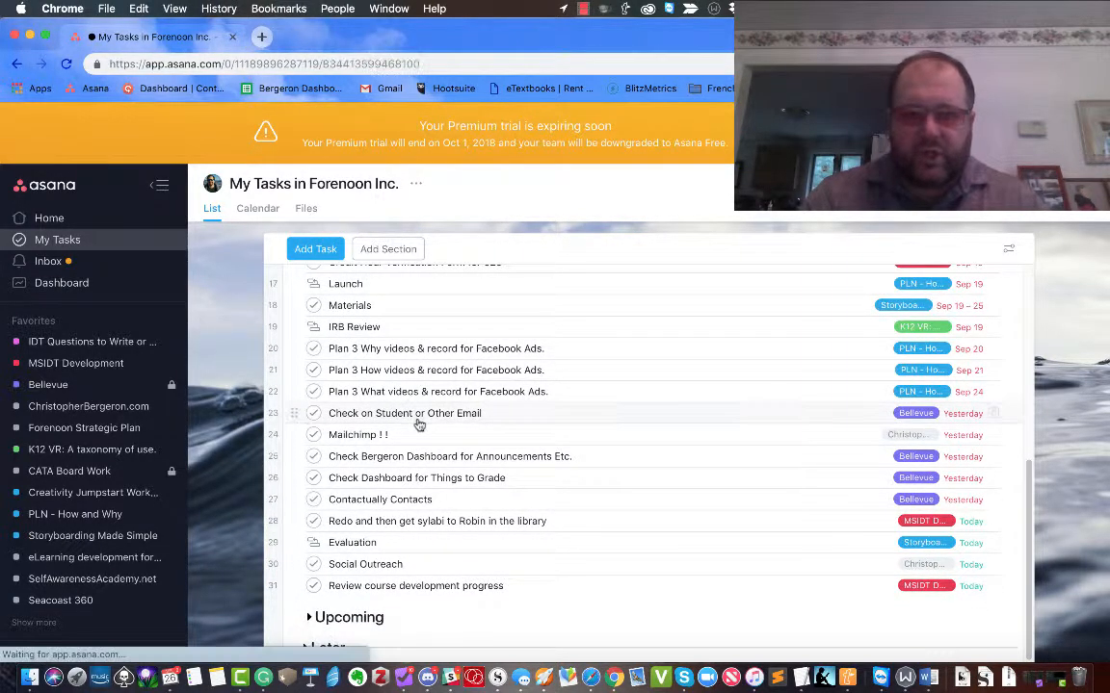
left_click(418, 428, "shift")
key("shift+Down")
key("shift+Down")
key("shift+Down")
key("shift+Down")
key("shift+Down")
key("shift+Down")
key("shift+Down")
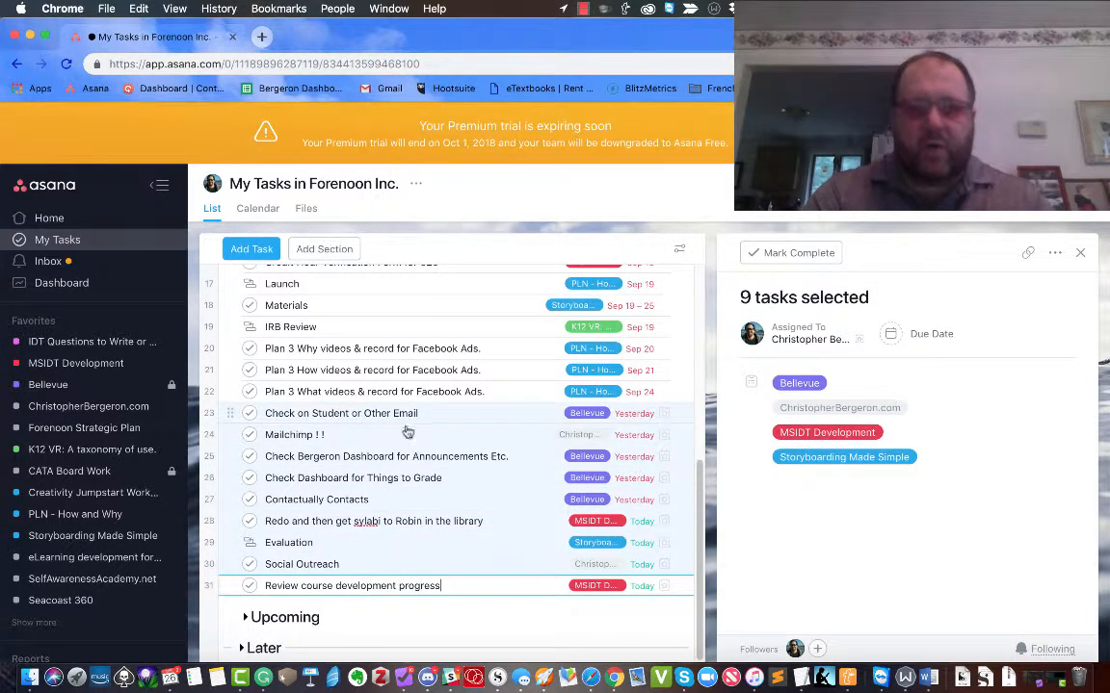
left_click_drag(270, 376, 353, 308)
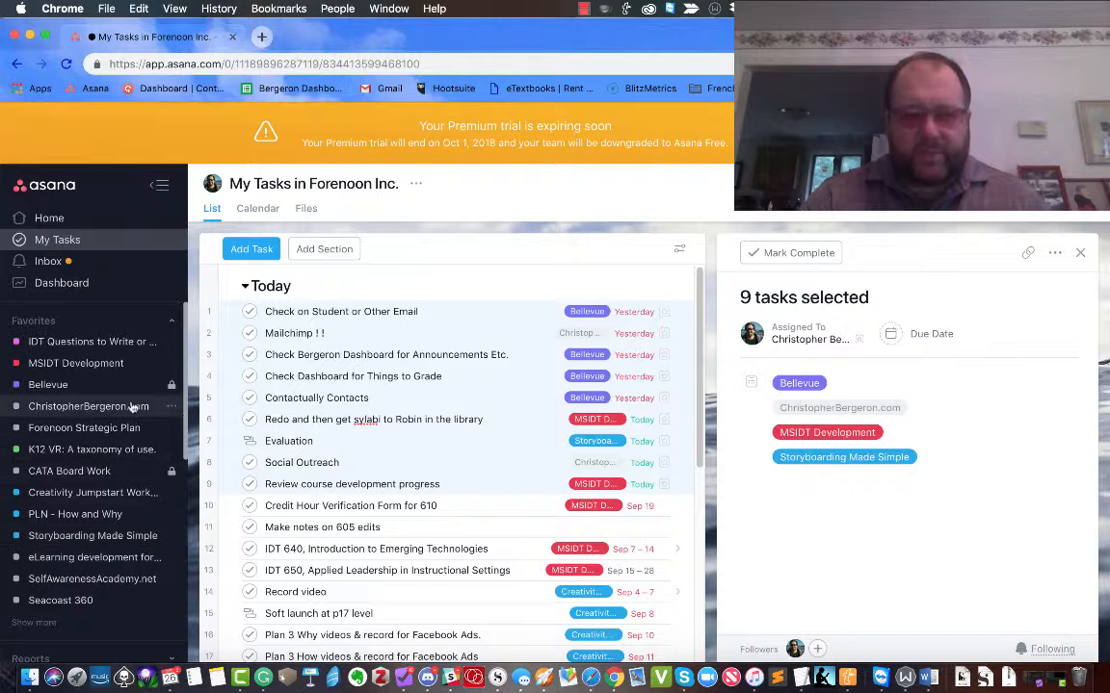
Expand the sidebar's full project list and open Research Topics with its 11 tasks.
scroll(57, 486, "down", 5)
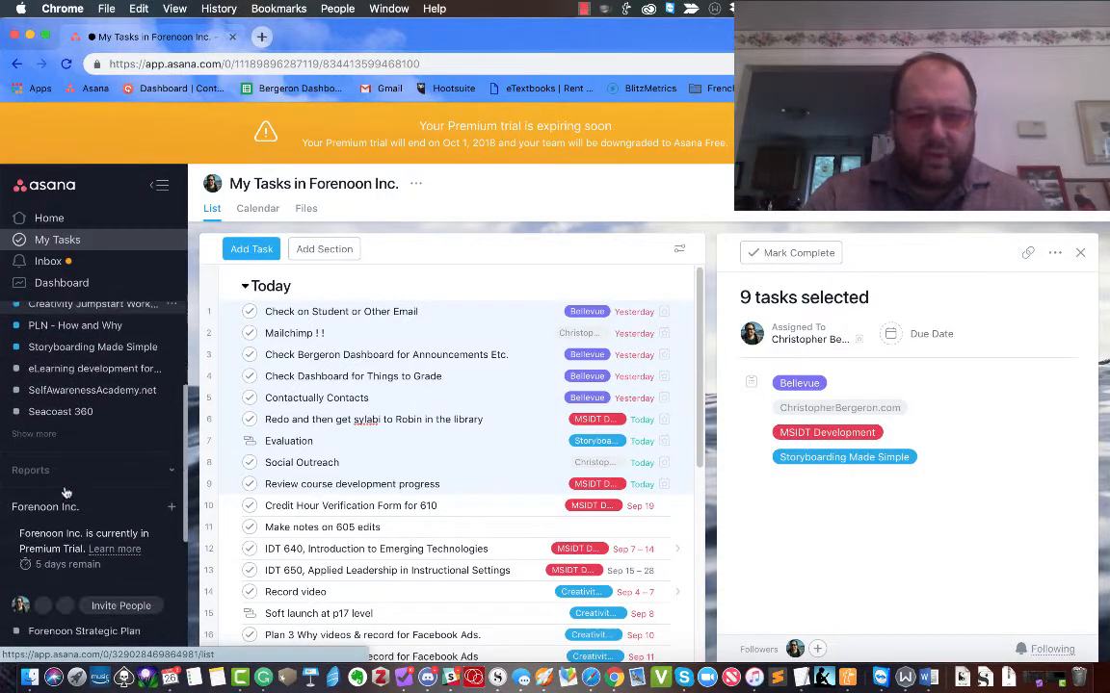
scroll(58, 510, "down", 5)
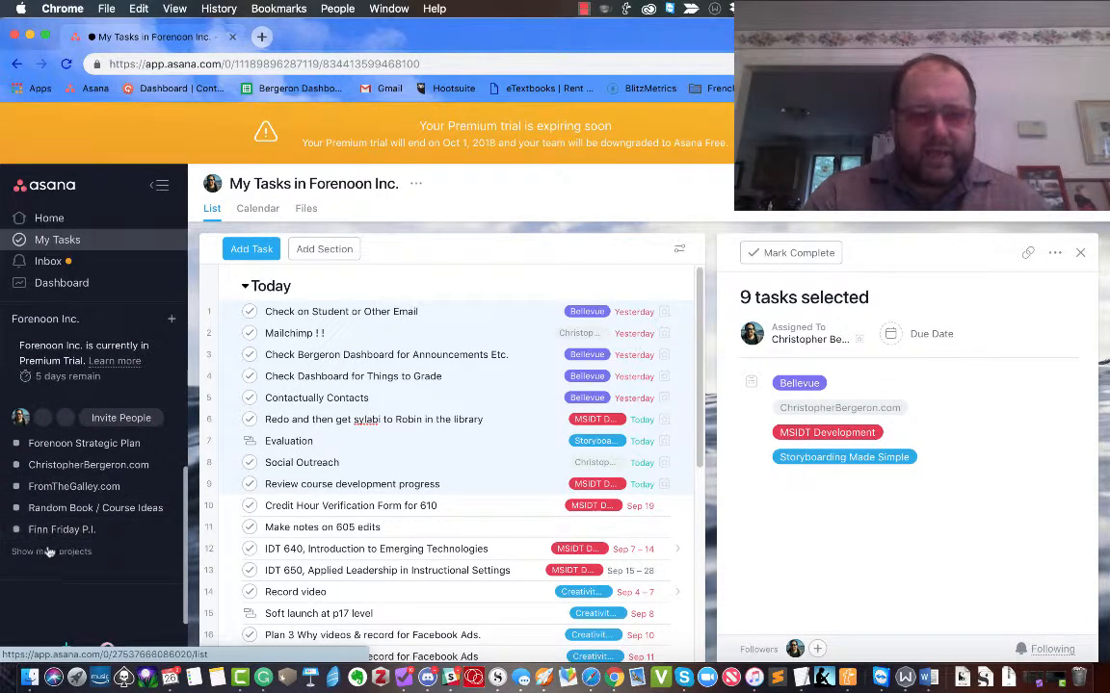
left_click(48, 552)
scroll(49, 549, "down", 3)
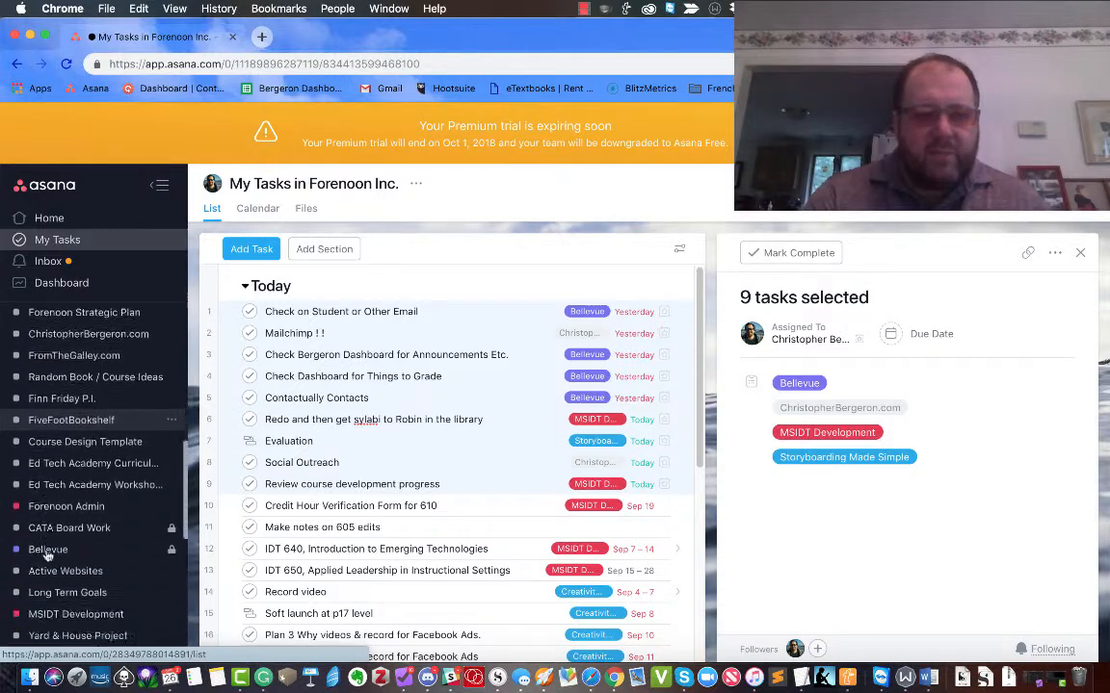
scroll(47, 551, "down", 8)
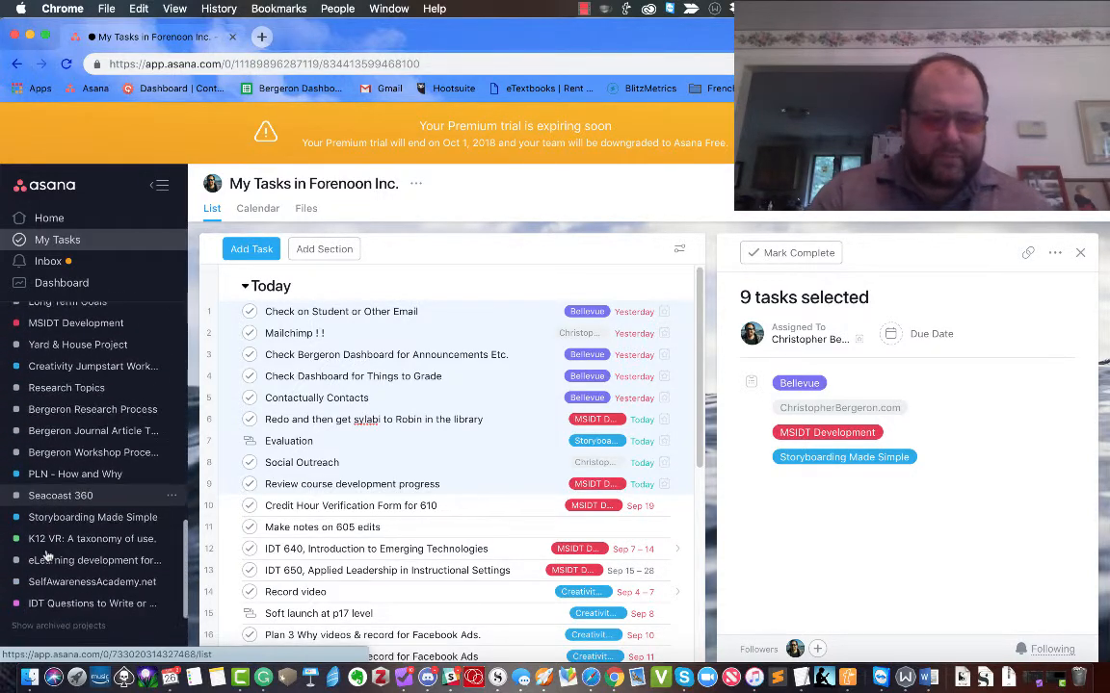
scroll(46, 556, "down", 1)
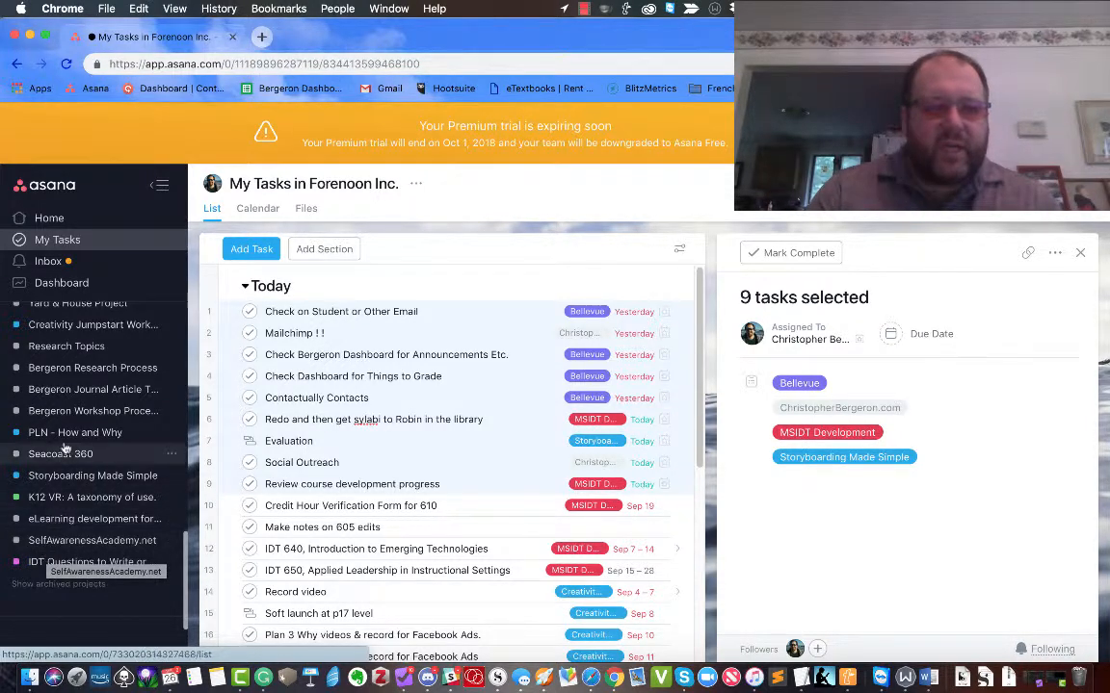
left_click(59, 350)
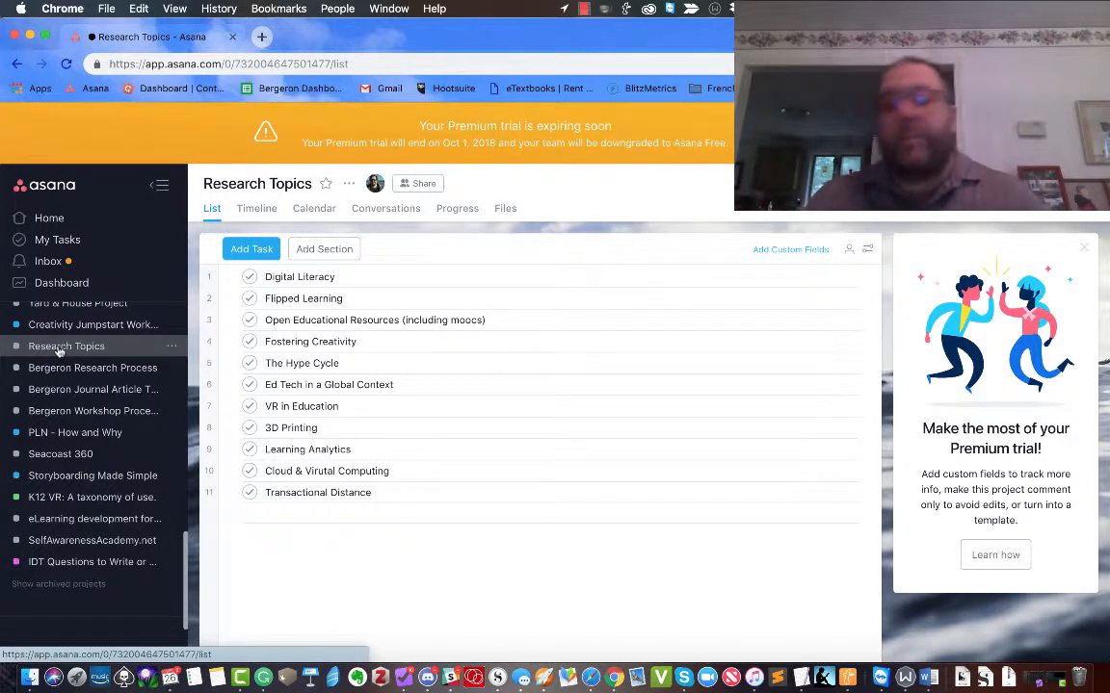
Review the Open Educational Resources task details, then open the Bergeron Journal Article Template project.
left_click(363, 322)
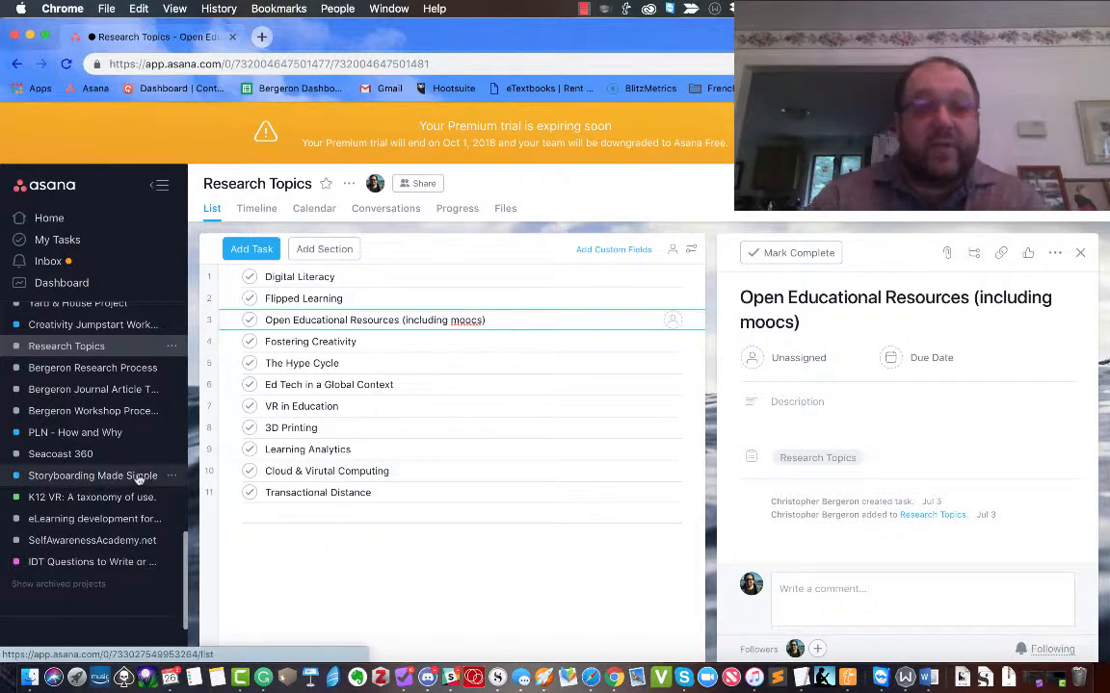
left_click(88, 393)
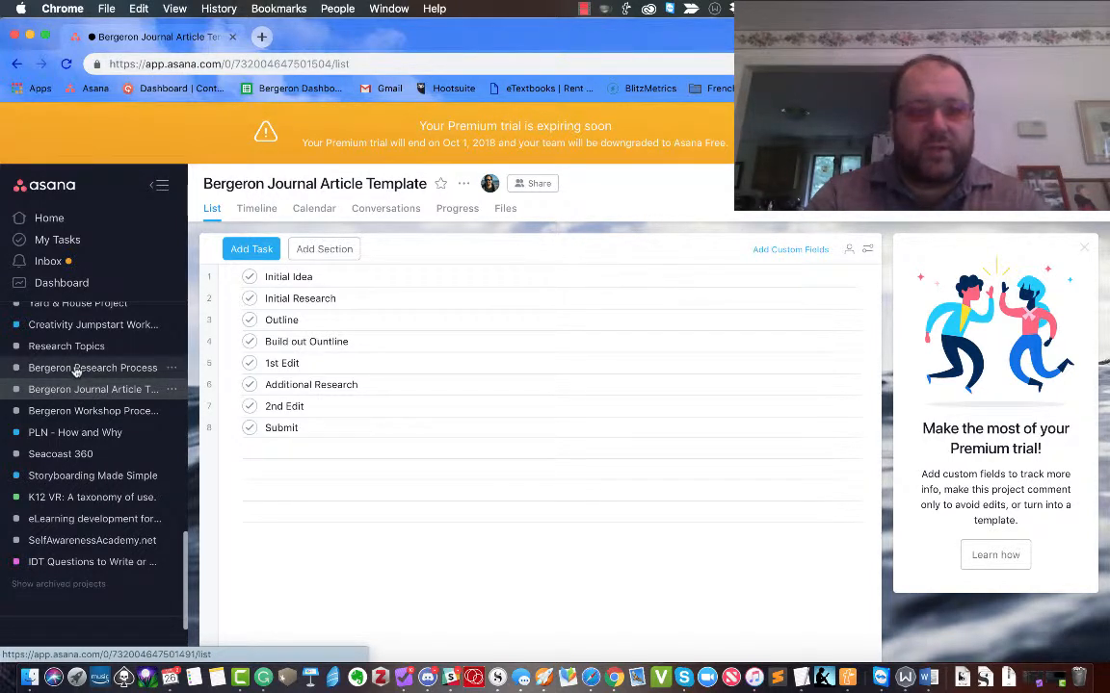
Open the Bergeron Research Process project and bring up its options from the sidebar row's ... button.
left_click(77, 369)
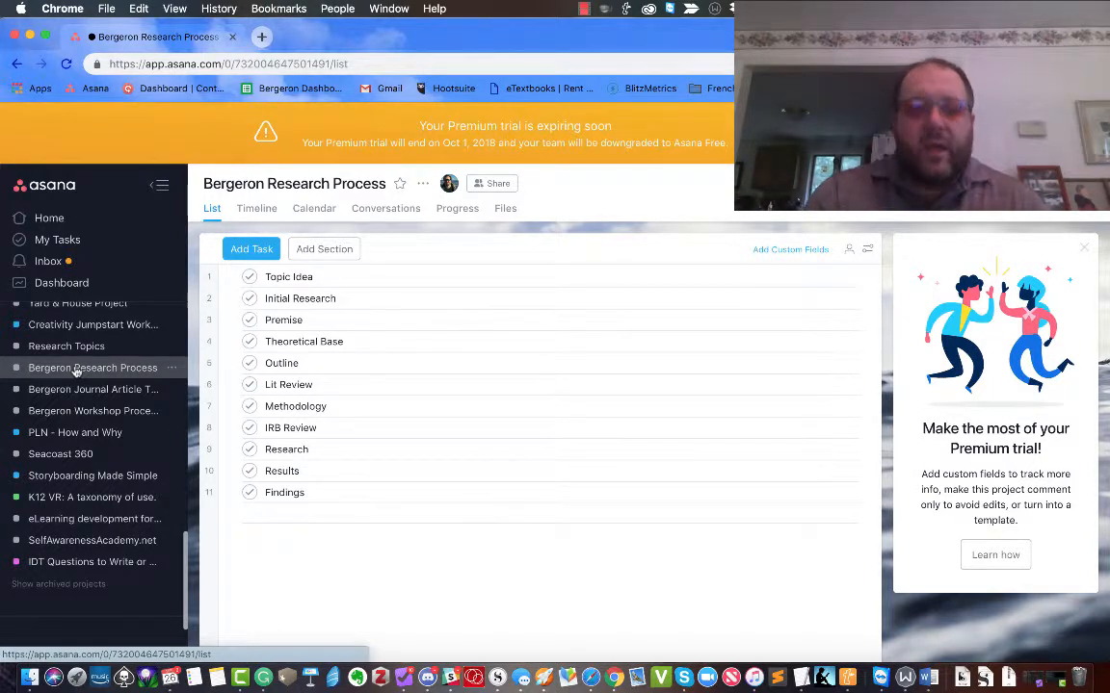
right_click(76, 372)
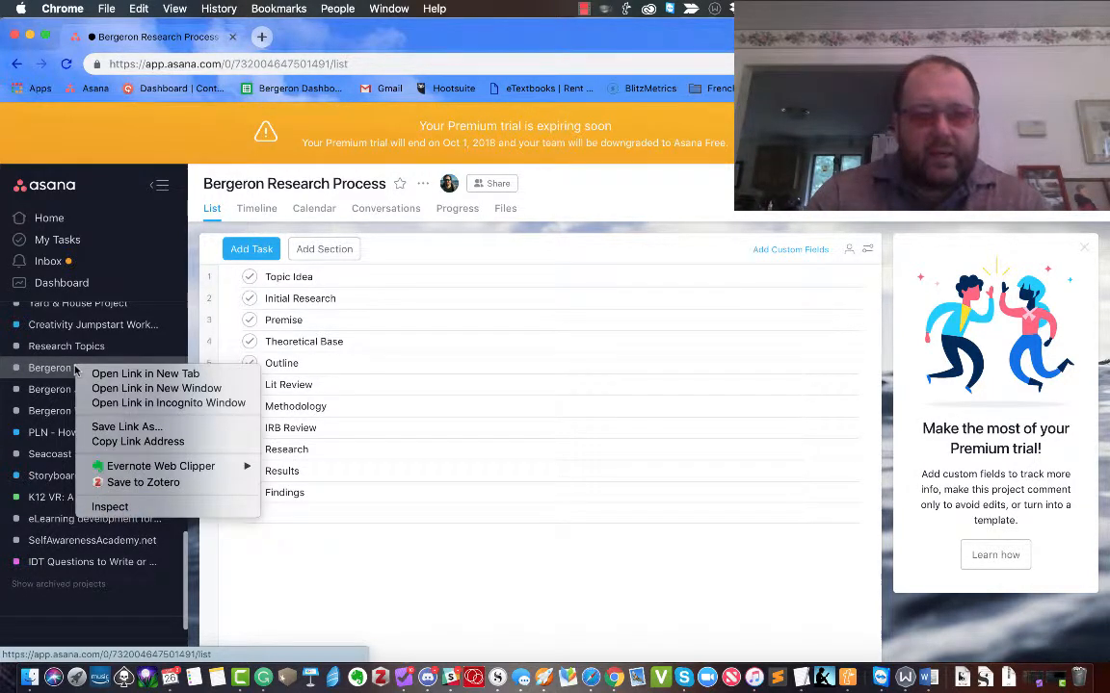
left_click(45, 373)
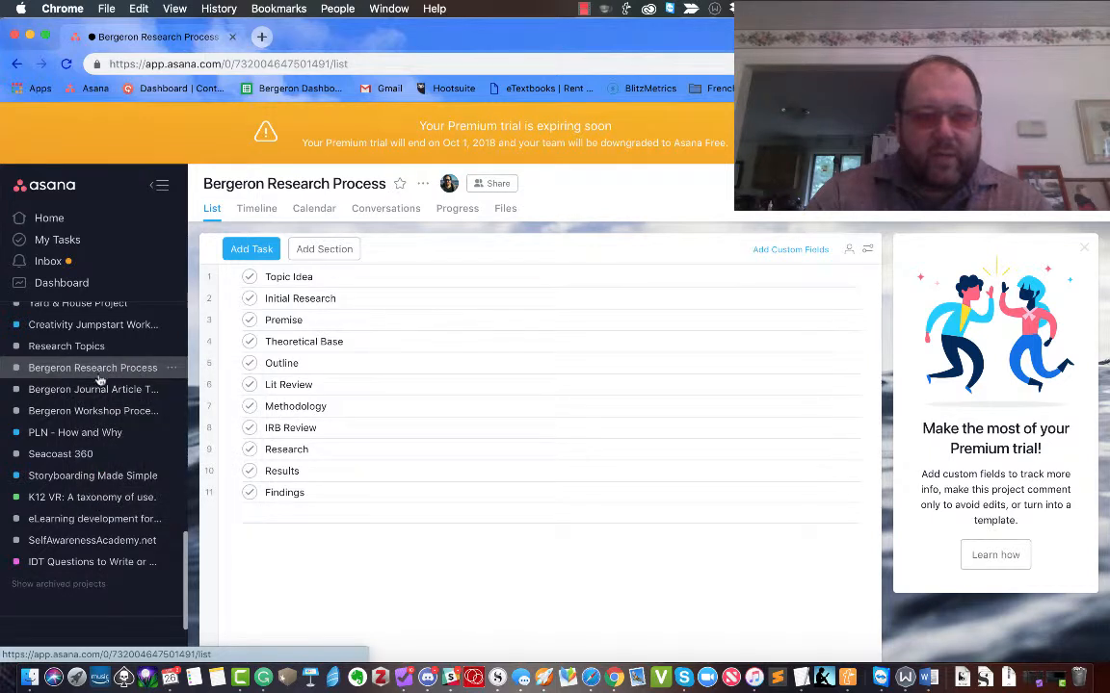
left_click(172, 370)
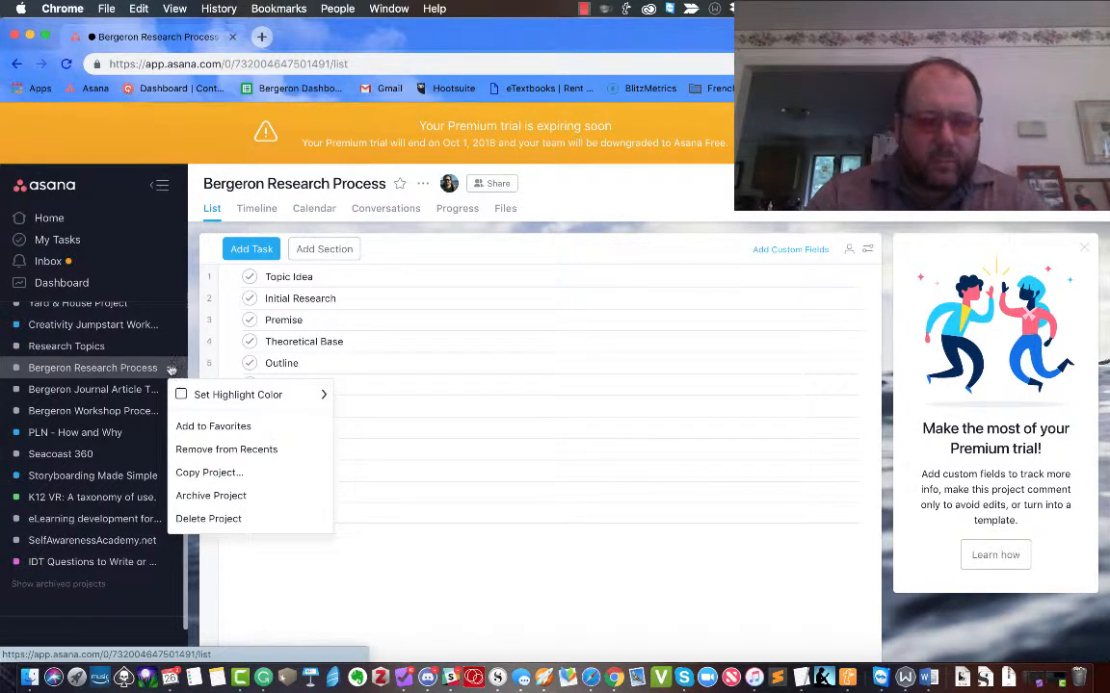
Look at the K12 VR: A taxonomy of use. project, then open Active Websites.
left_click(53, 499)
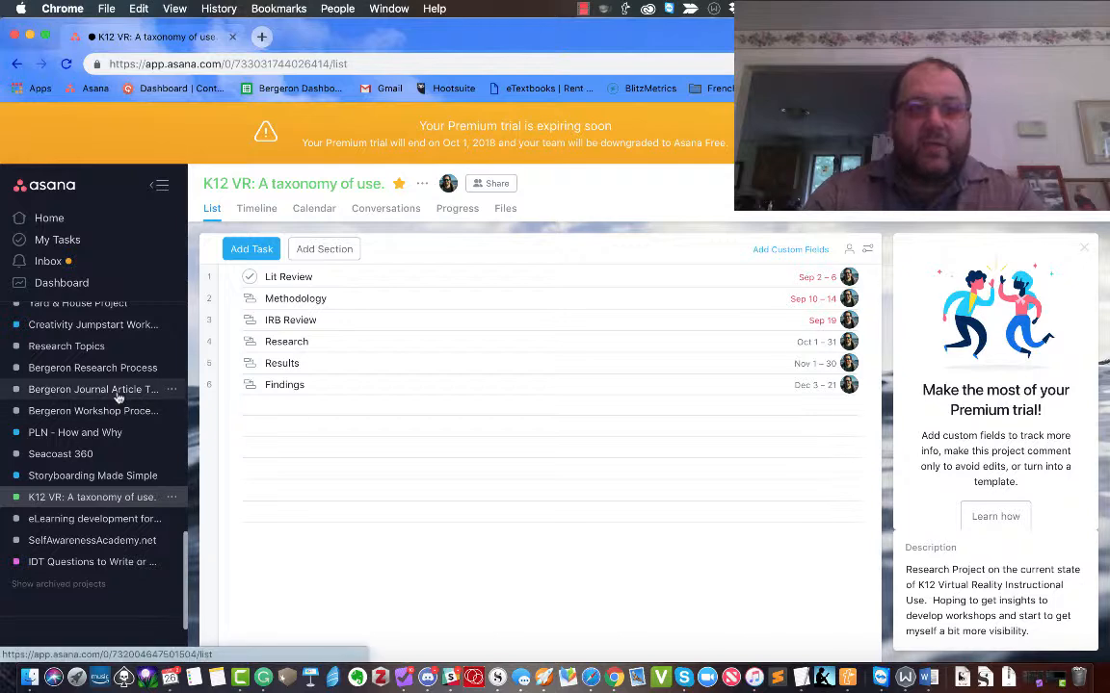
scroll(117, 398, "up", 3)
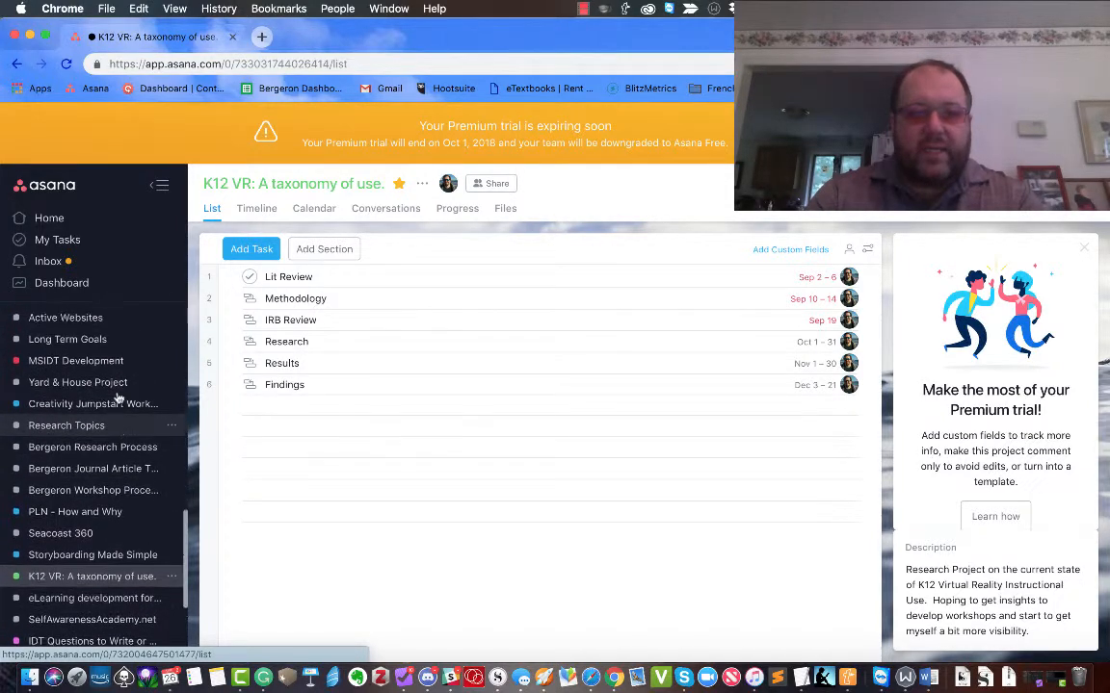
scroll(118, 398, "up", 3)
left_click(66, 363)
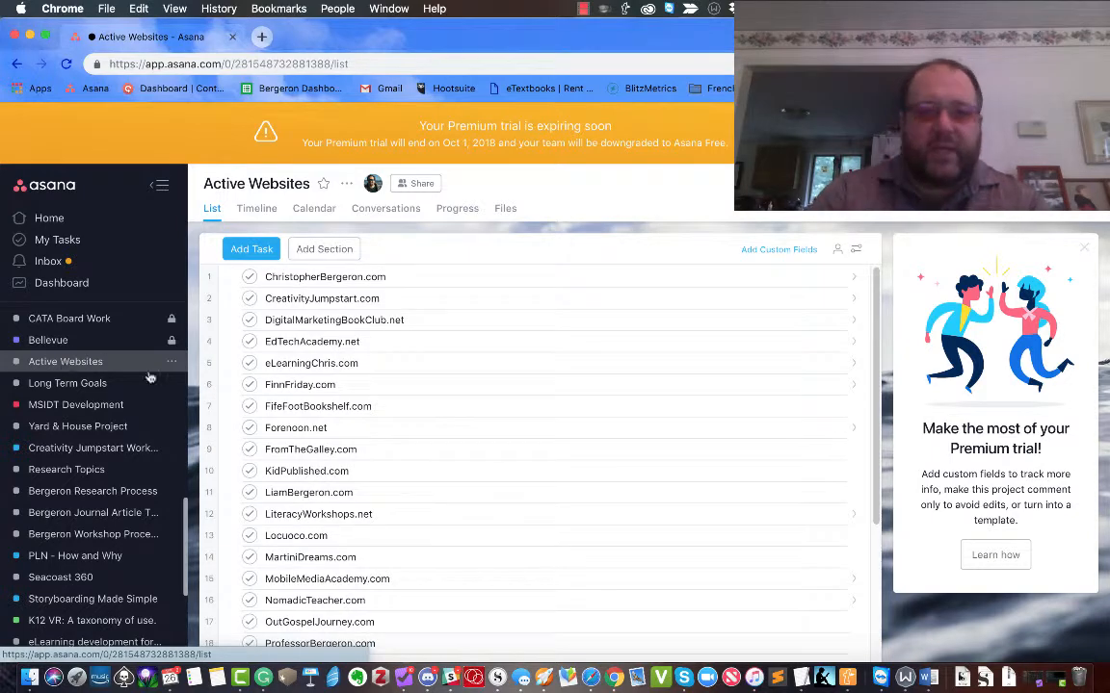
Open the Bellevue project list with its four tasks due yesterday.
scroll(403, 482, "down", 5)
scroll(404, 483, "up", 5)
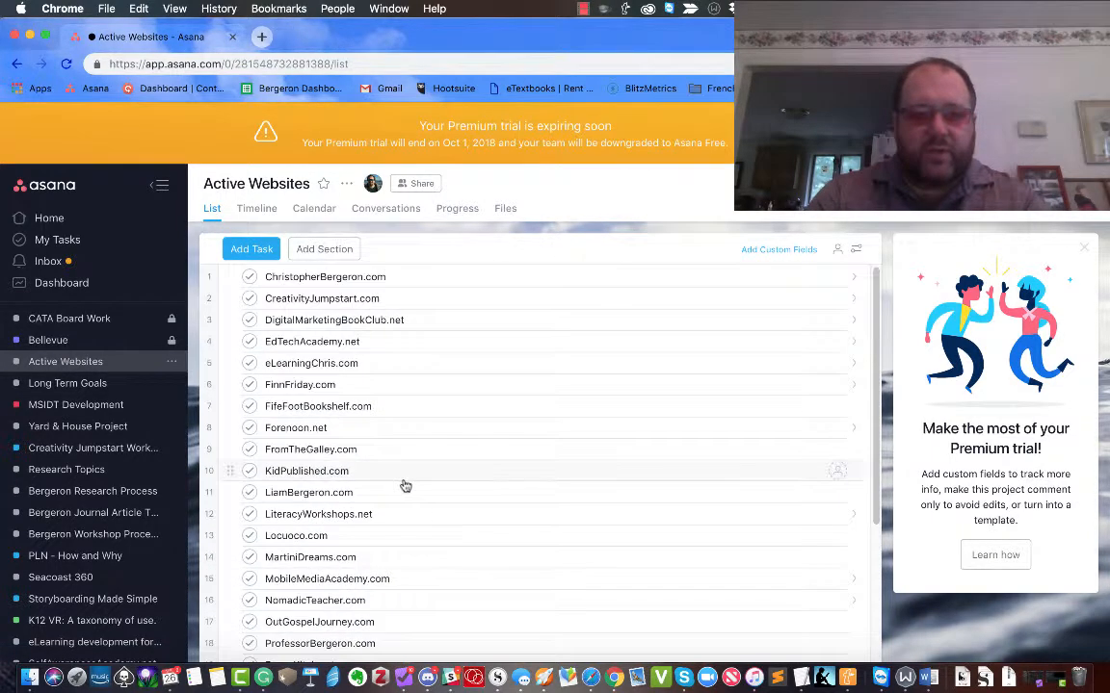
left_click(48, 342)
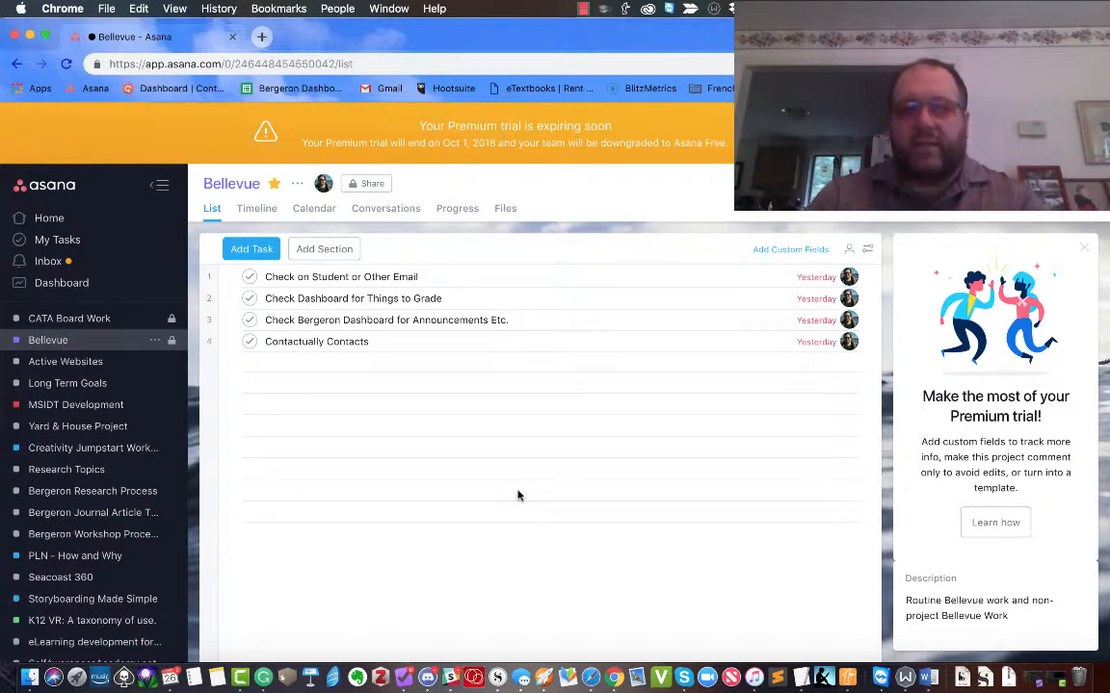
Complete Check Dashboard for Things to Grade so it recurs tomorrow, reload Bellevue, and add a blank task.
left_click(384, 303)
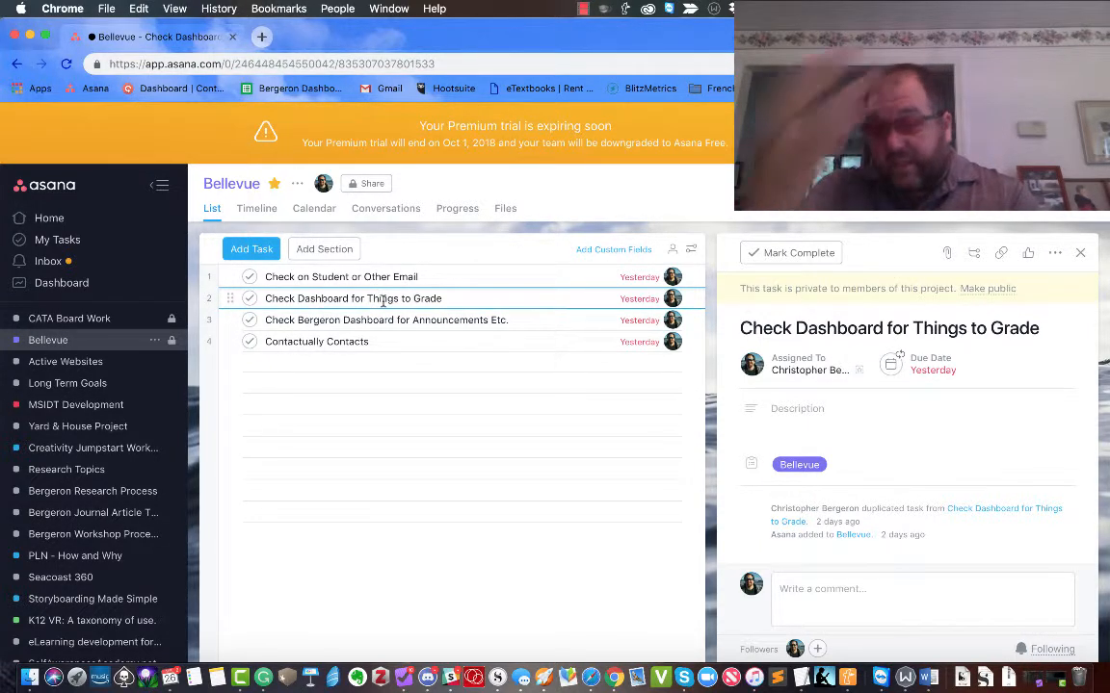
left_click(249, 300)
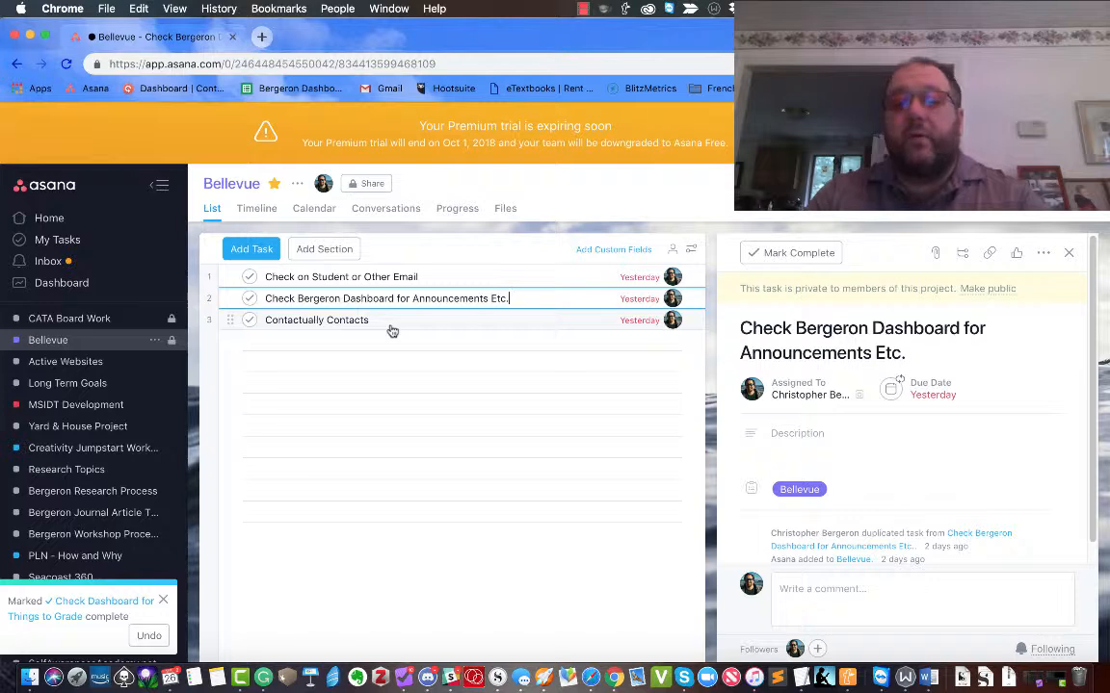
left_click(73, 322)
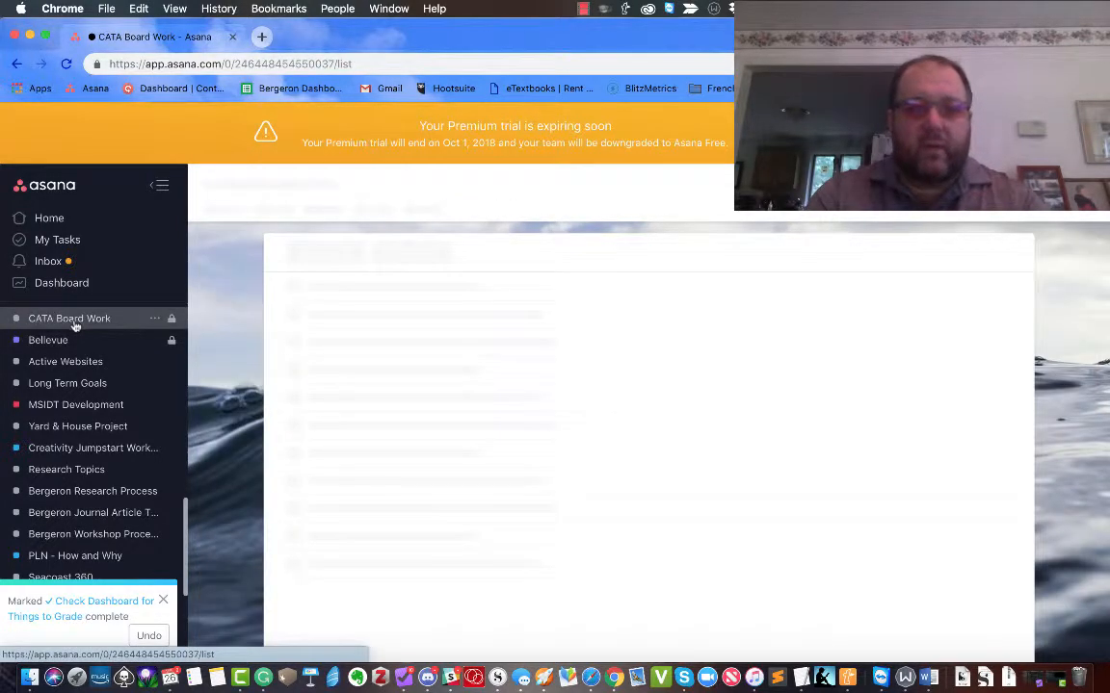
left_click(48, 340)
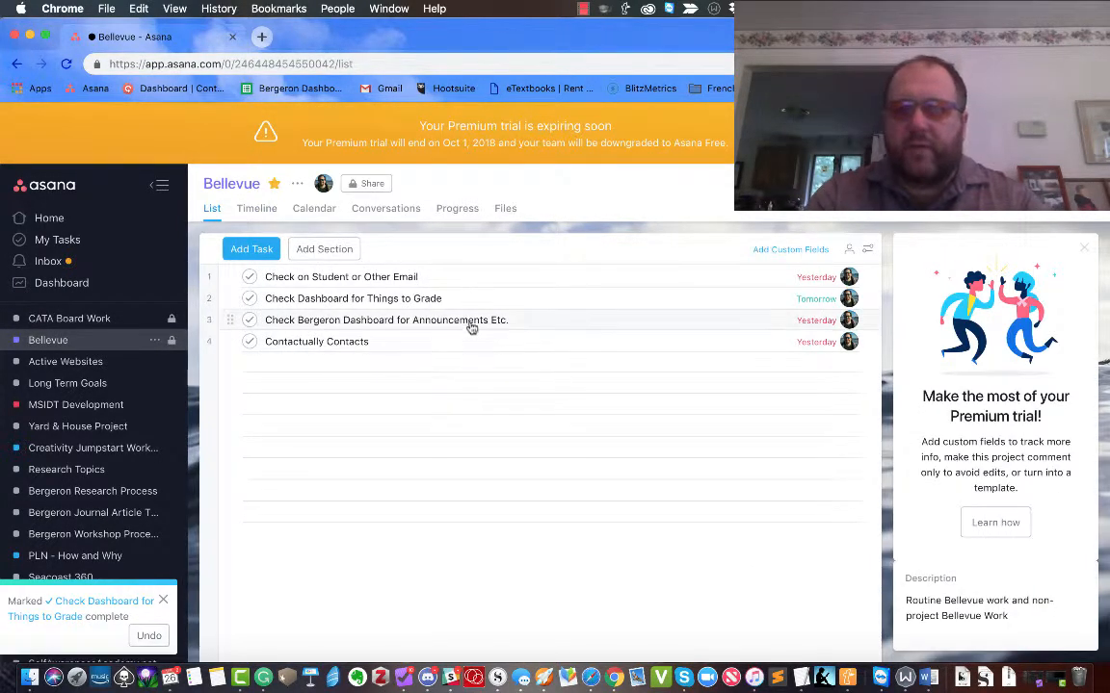
left_click(452, 298)
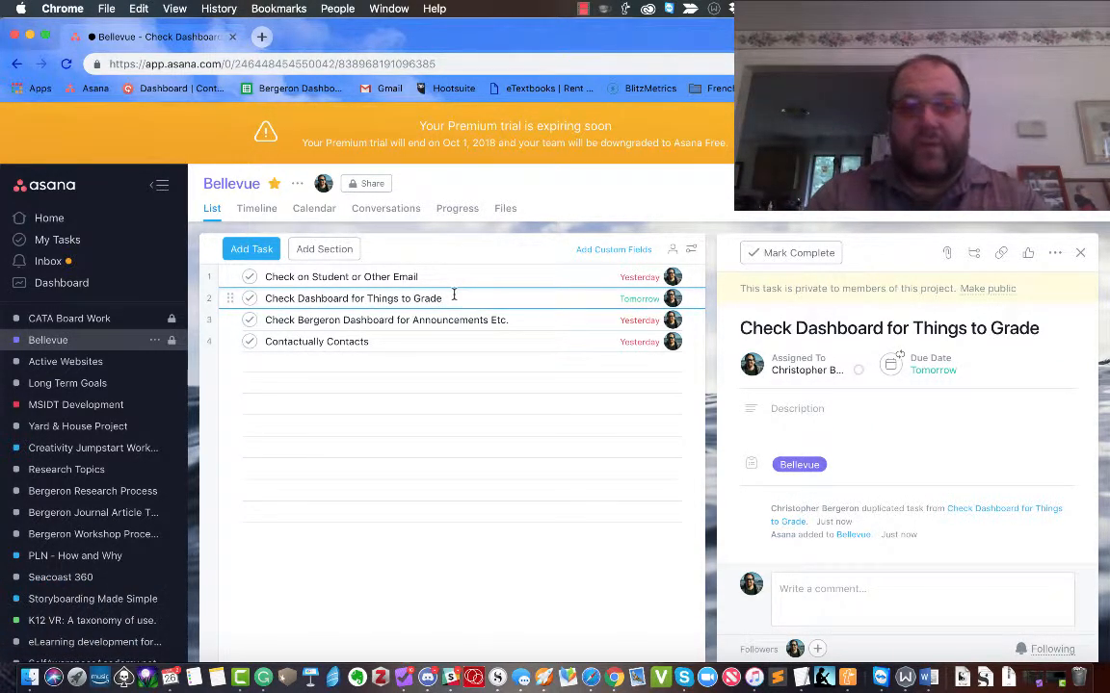
left_click(350, 362)
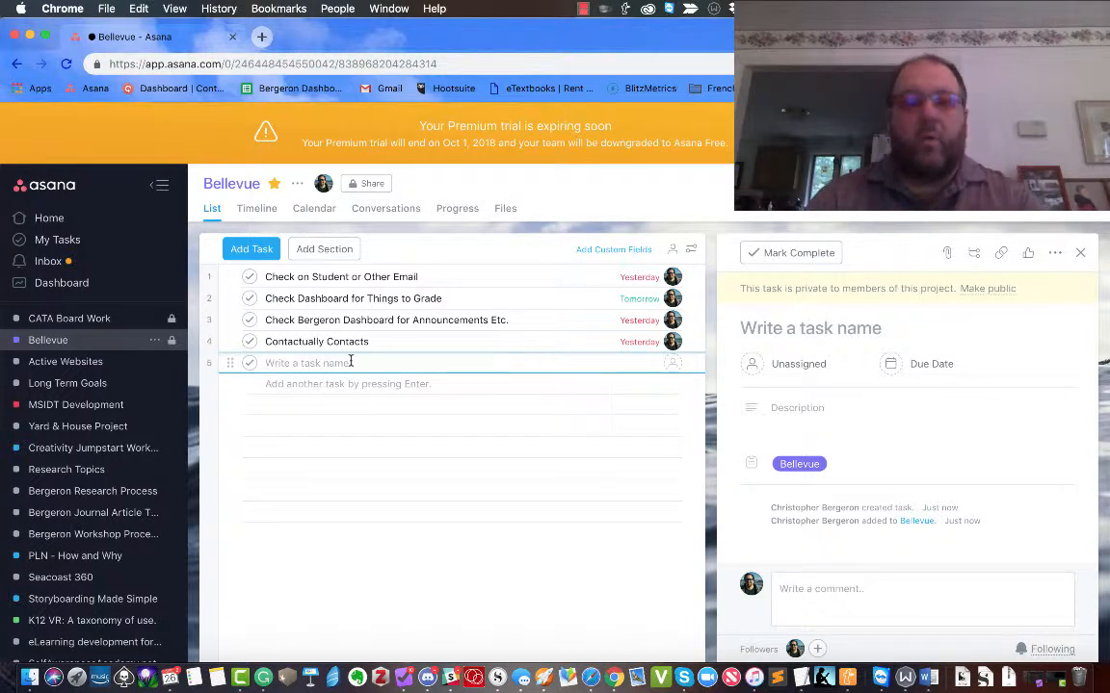
Name the new Bellevue task 'Review Work Projects', assign it to me, and set it due Monday 10/01/18.
type("R")
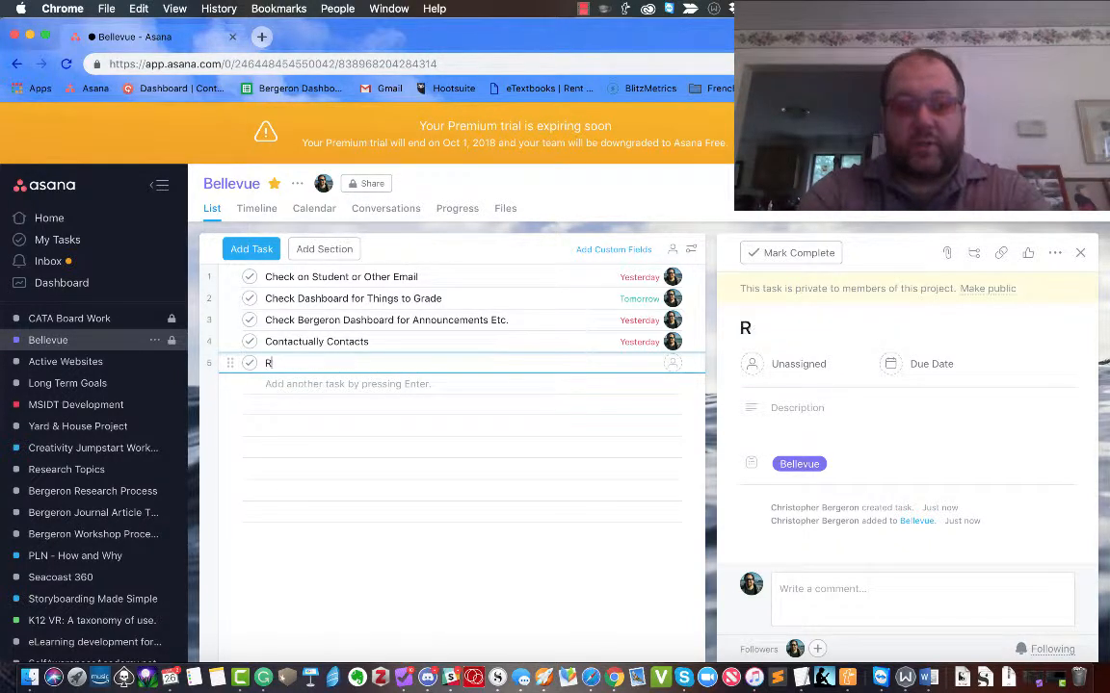
type("eview Work P")
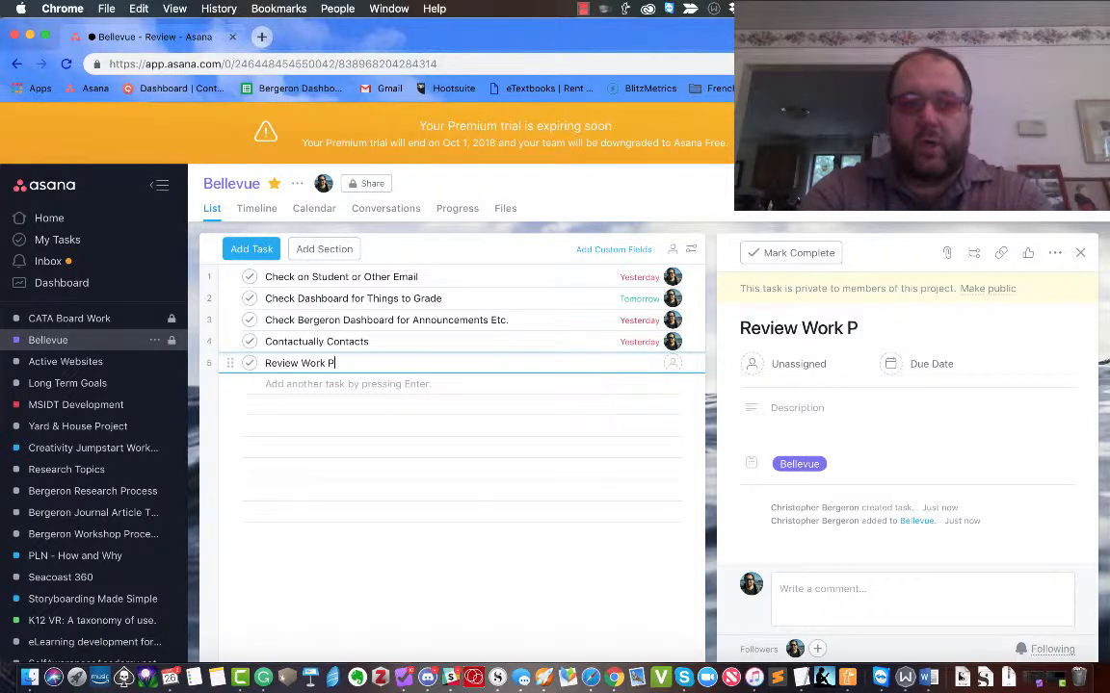
type("rojects")
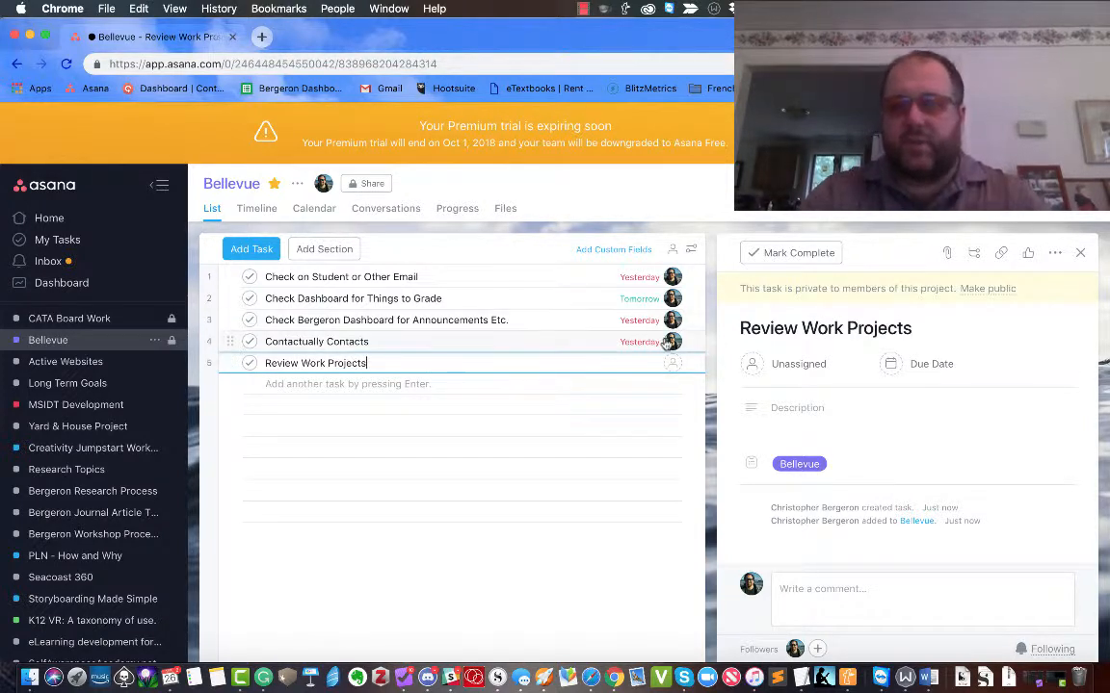
key("Escape")
left_click(767, 370)
left_click(751, 397)
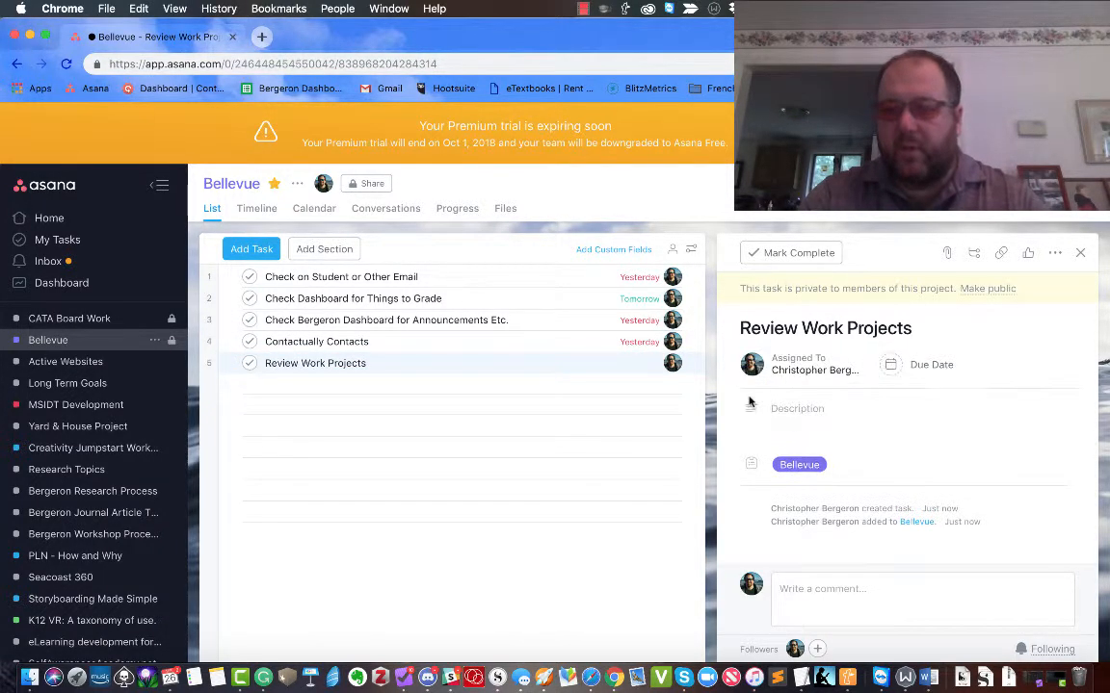
left_click(900, 366)
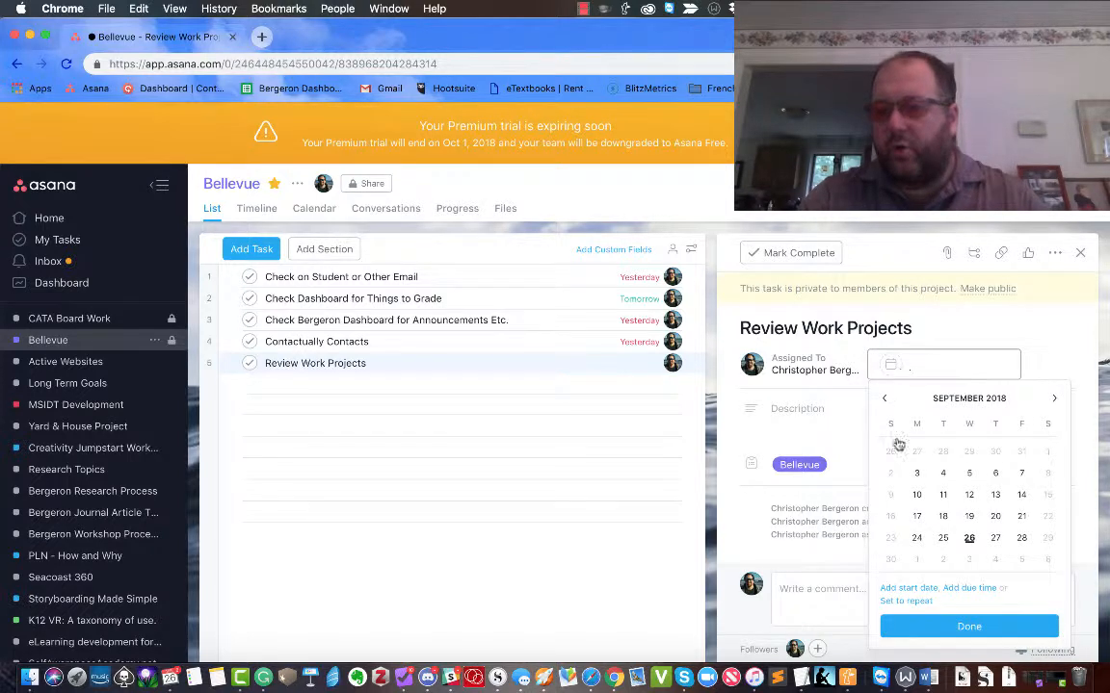
left_click(916, 540)
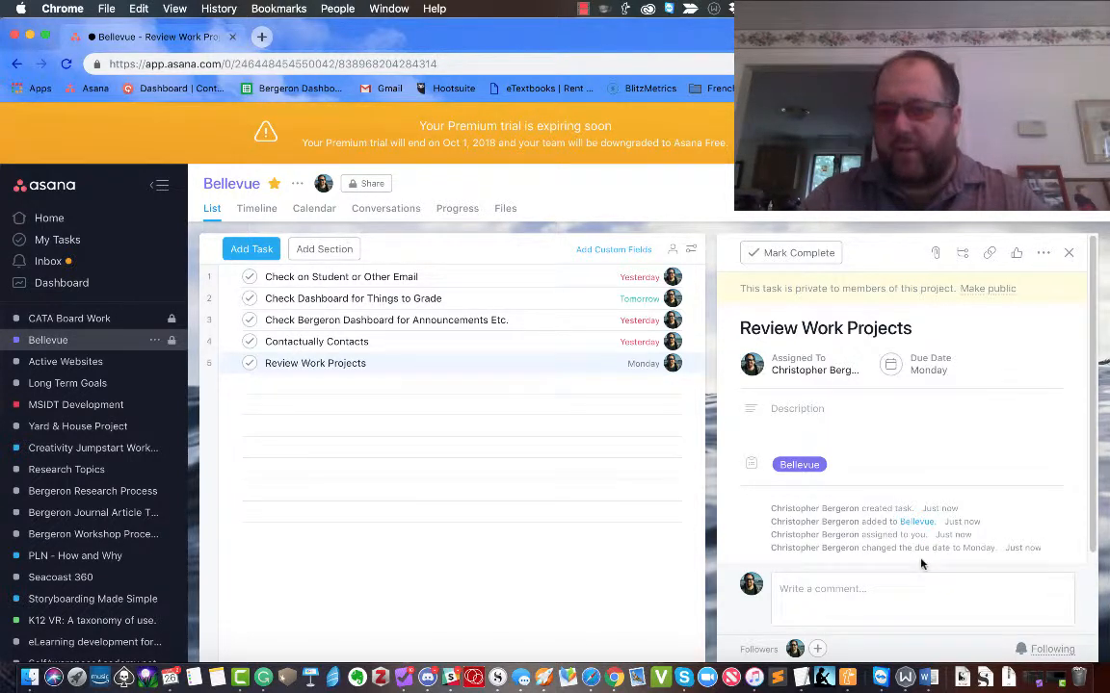
Make the due date repeat Monthly with interval 1 on the 1st, then verify the repeat settings.
left_click(917, 371)
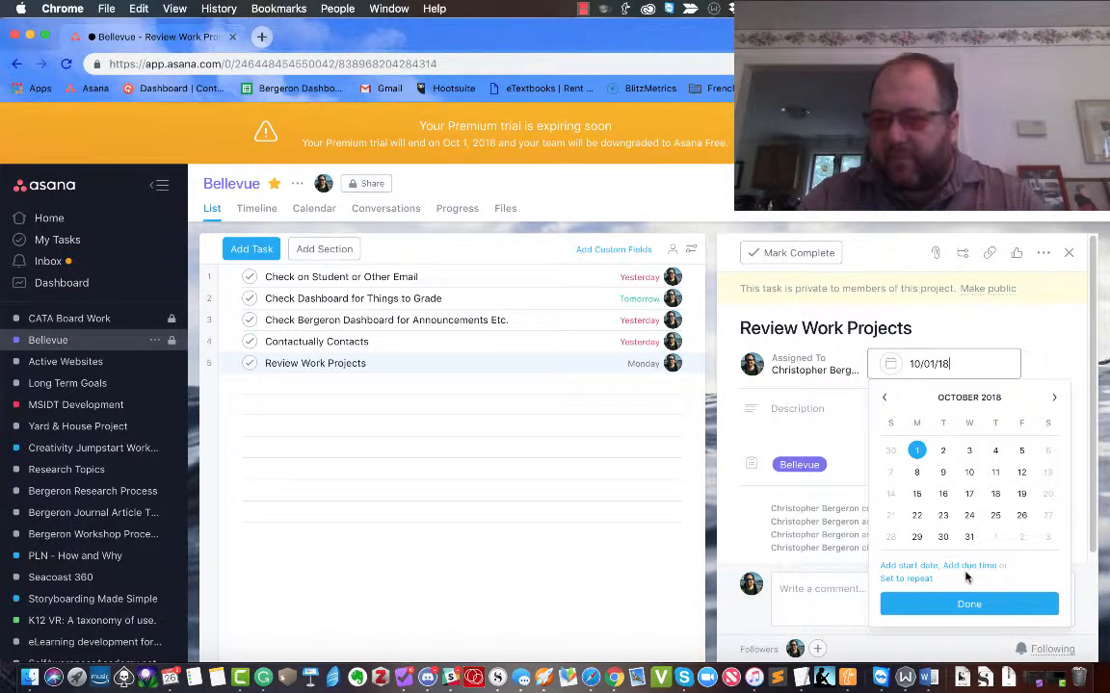
left_click(914, 580)
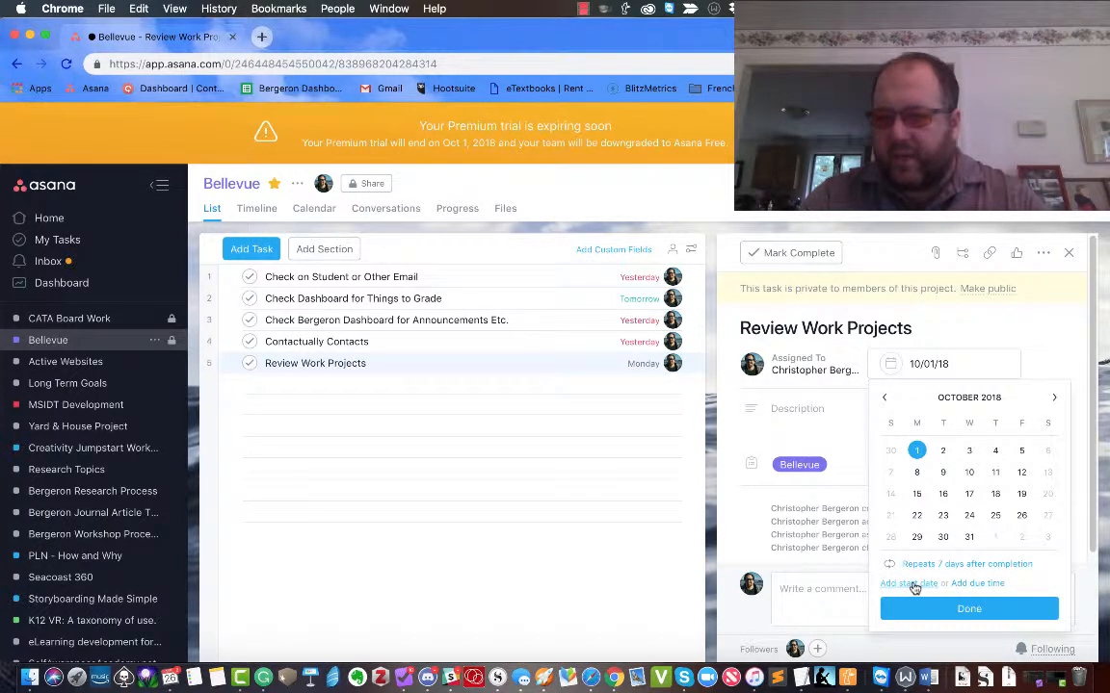
left_click(974, 566)
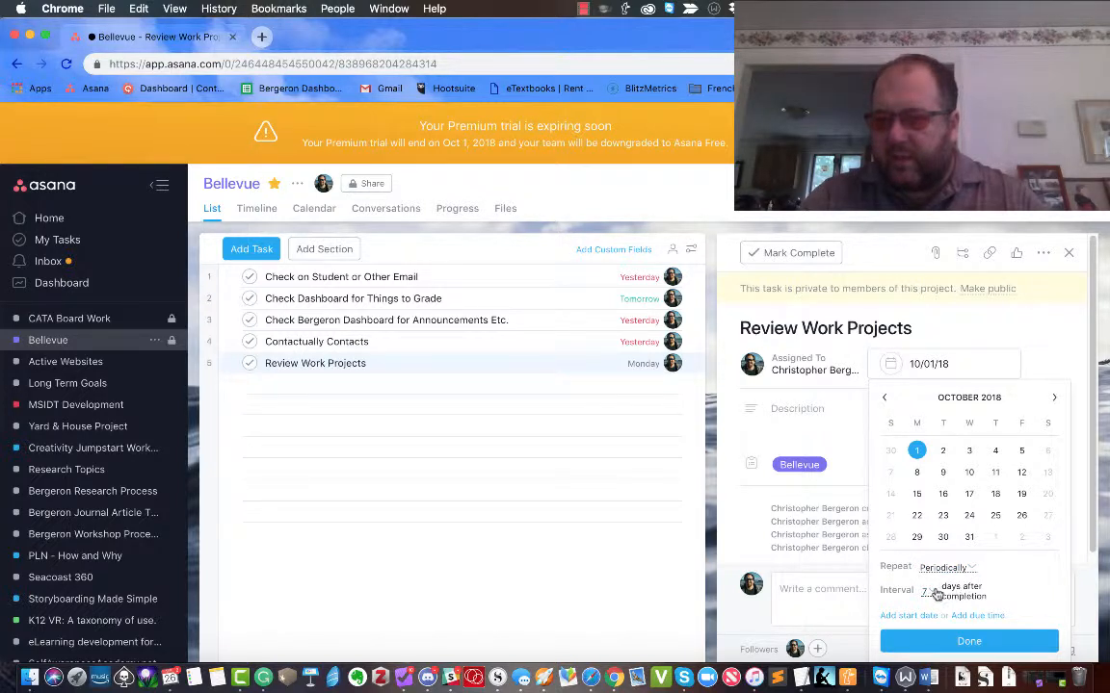
left_click(933, 593)
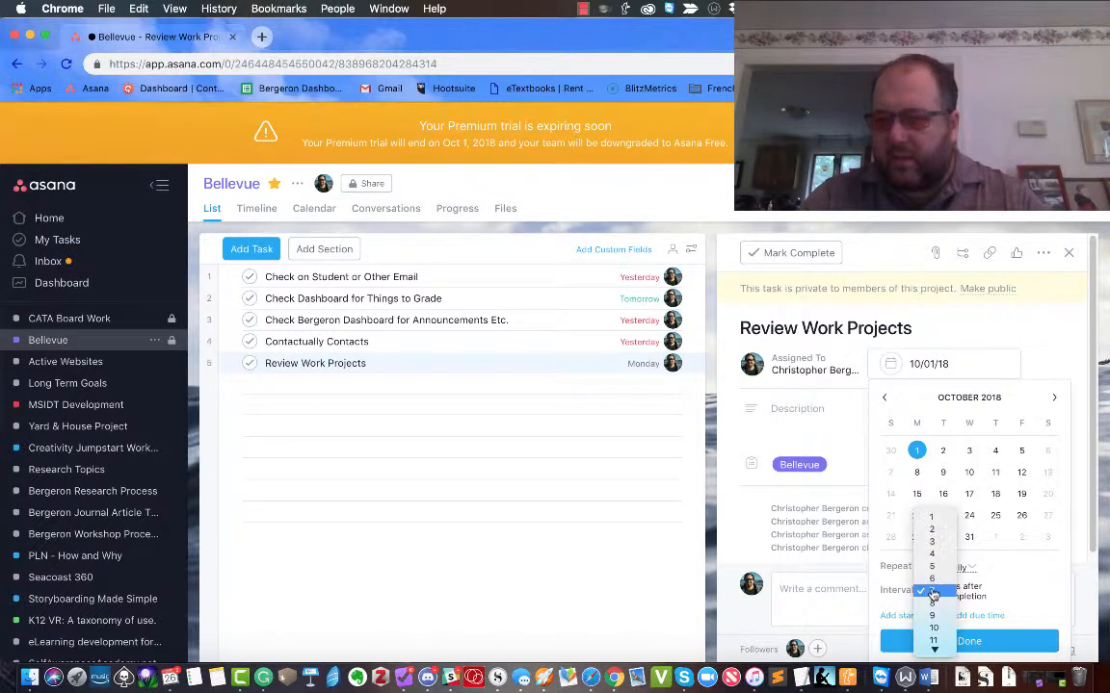
left_click(932, 517)
left_click(953, 569)
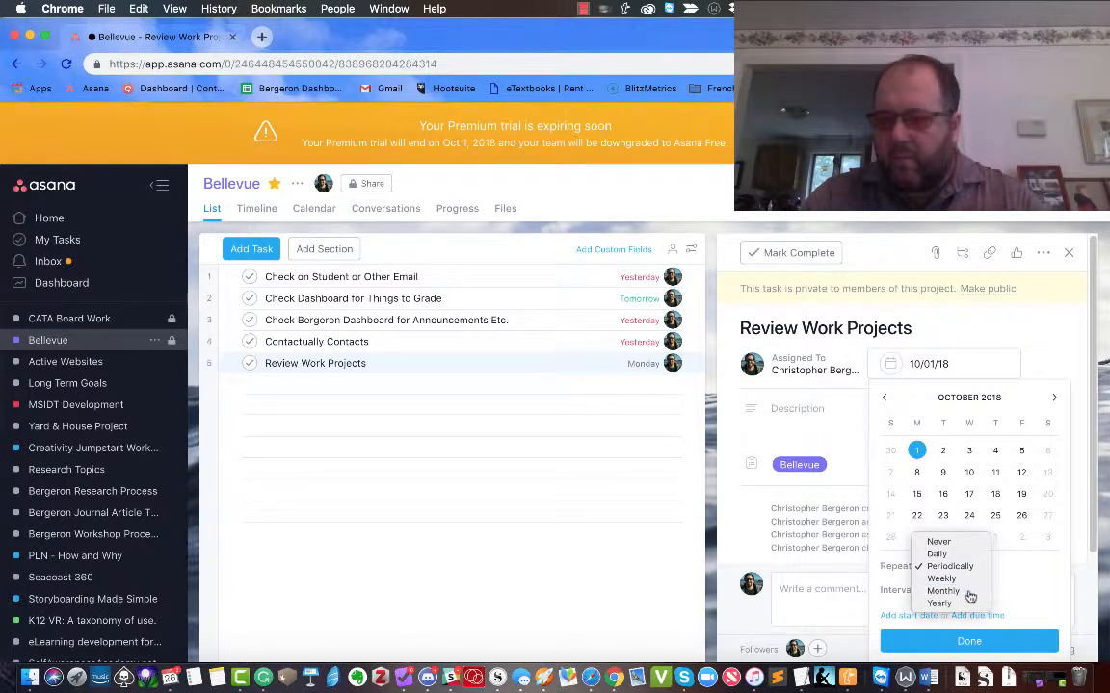
left_click(969, 592)
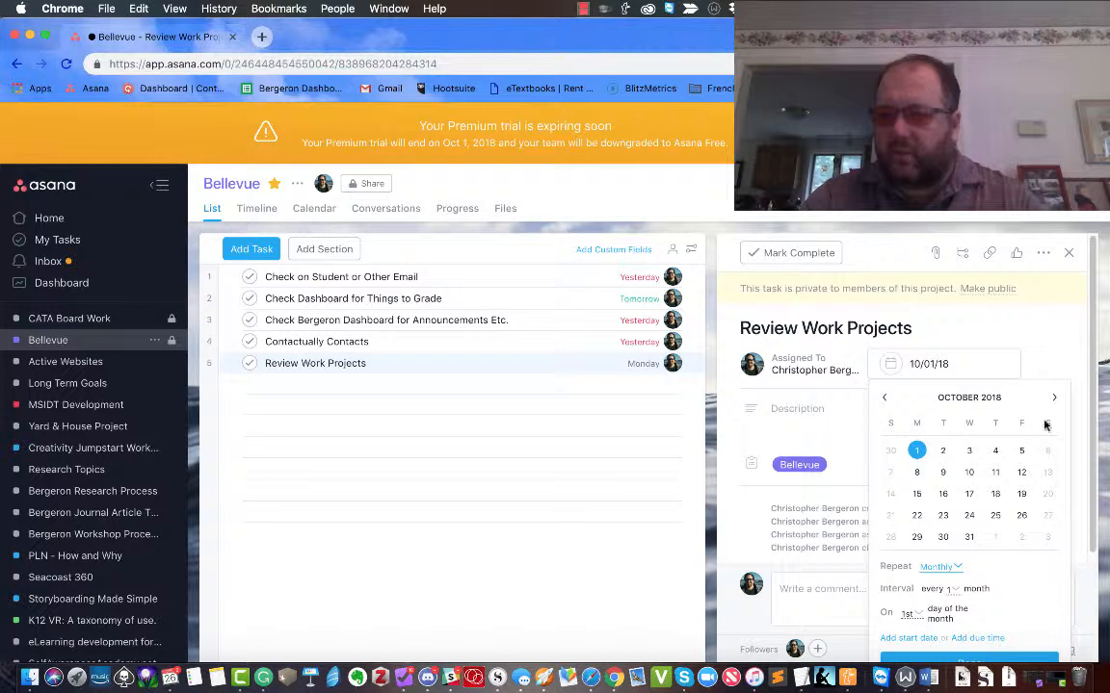
left_click(1093, 510)
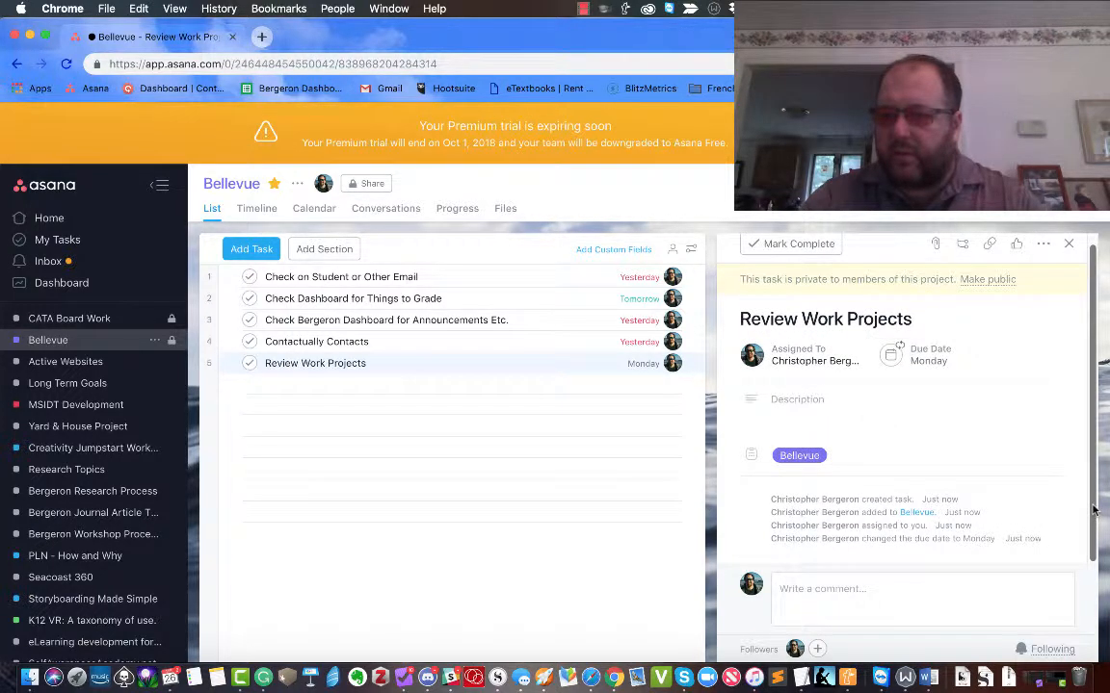
left_click(915, 354)
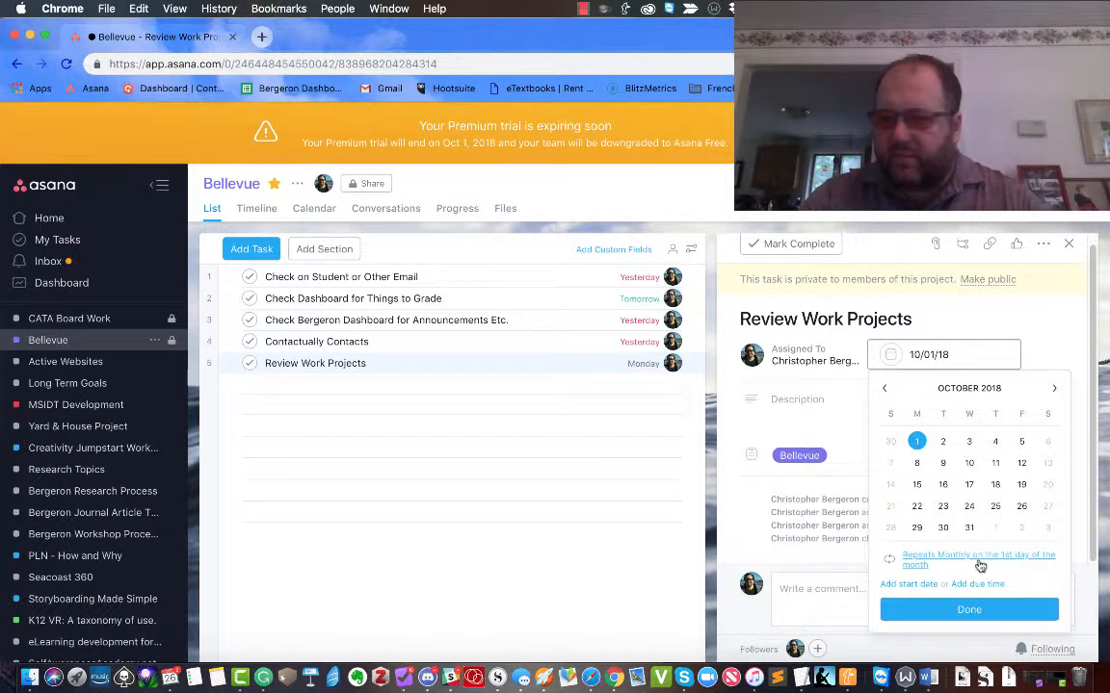
left_click(980, 566)
left_click(1002, 653)
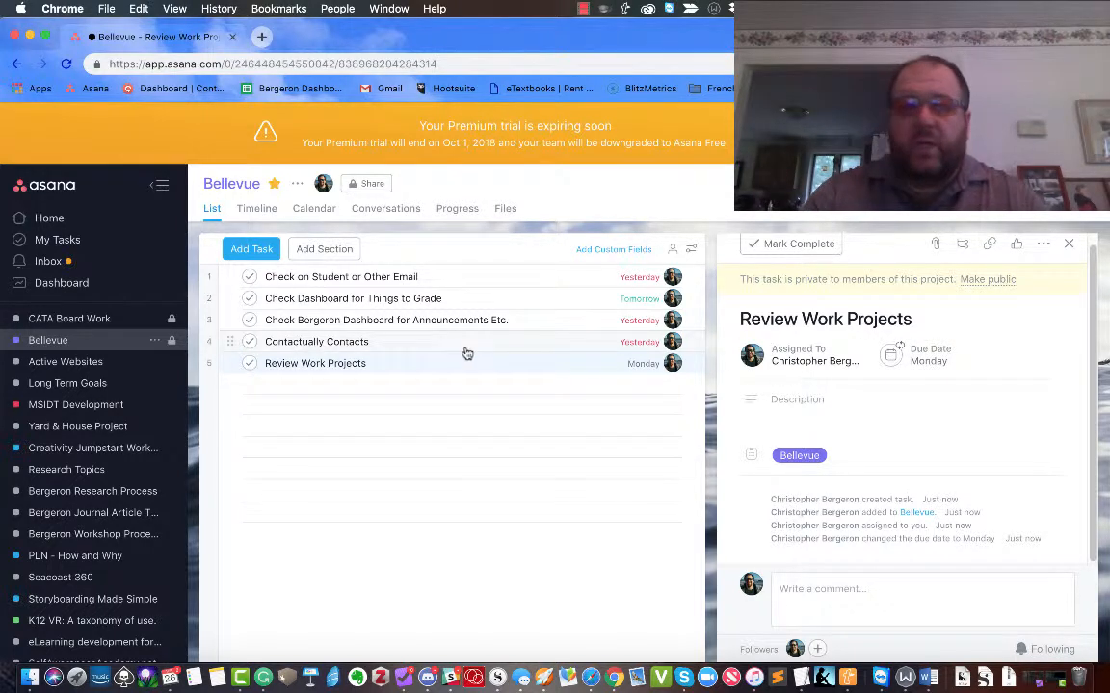
Give Check on Student or Other Email a 12:00pm due time and check it off as complete.
left_click(396, 277)
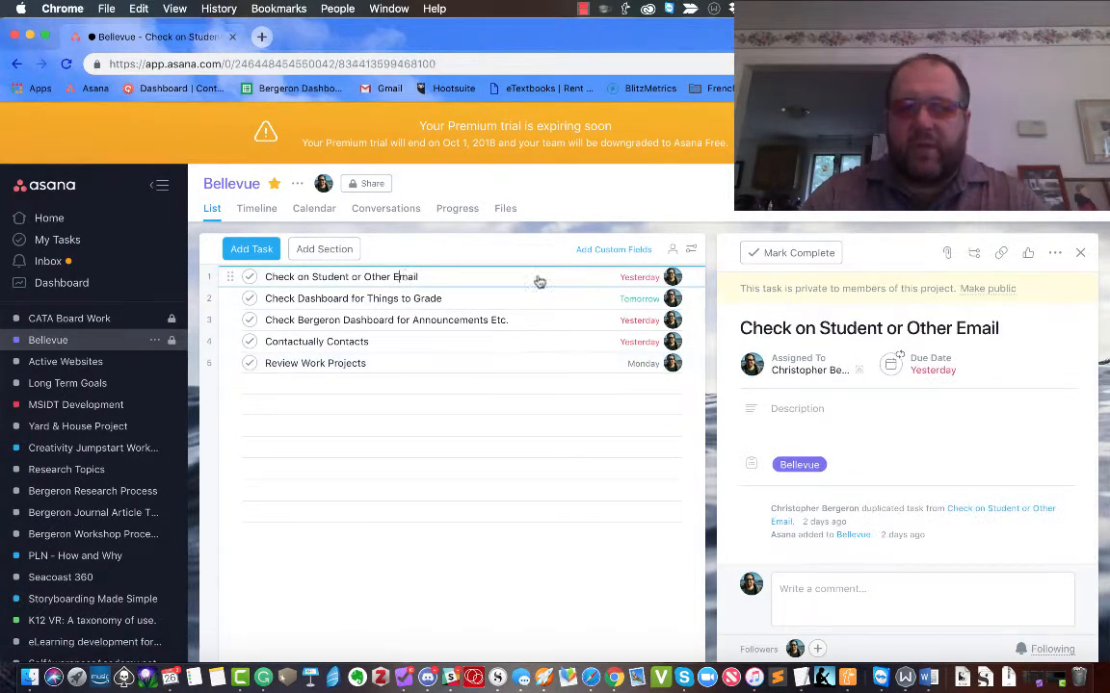
left_click(942, 370)
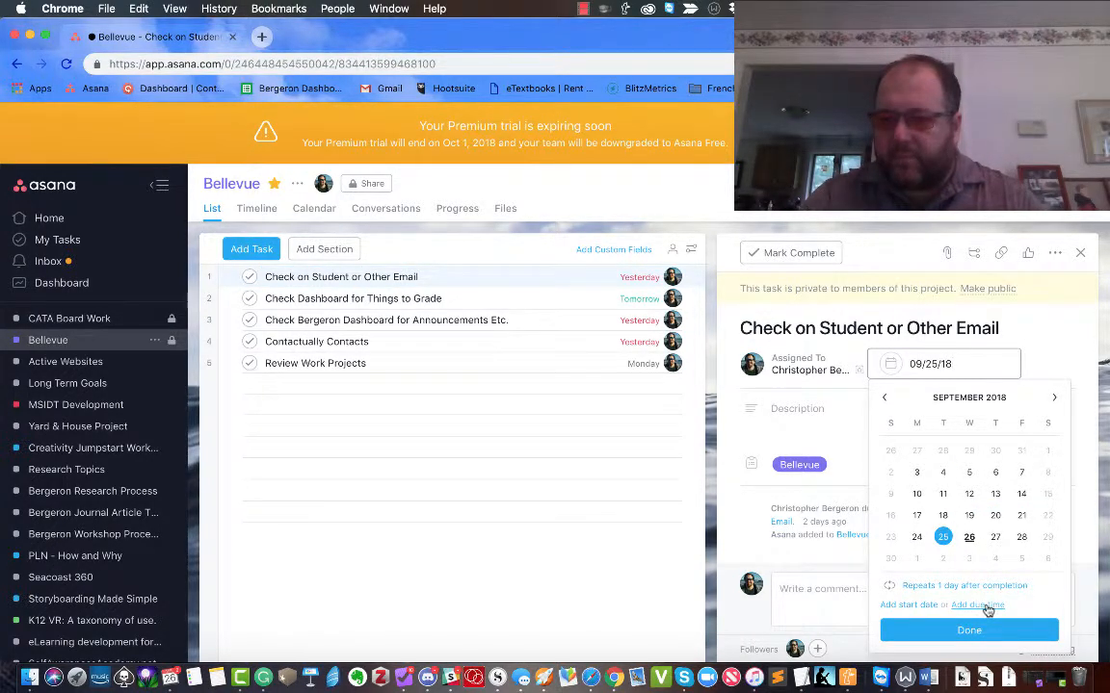
left_click(978, 605)
left_click(931, 605)
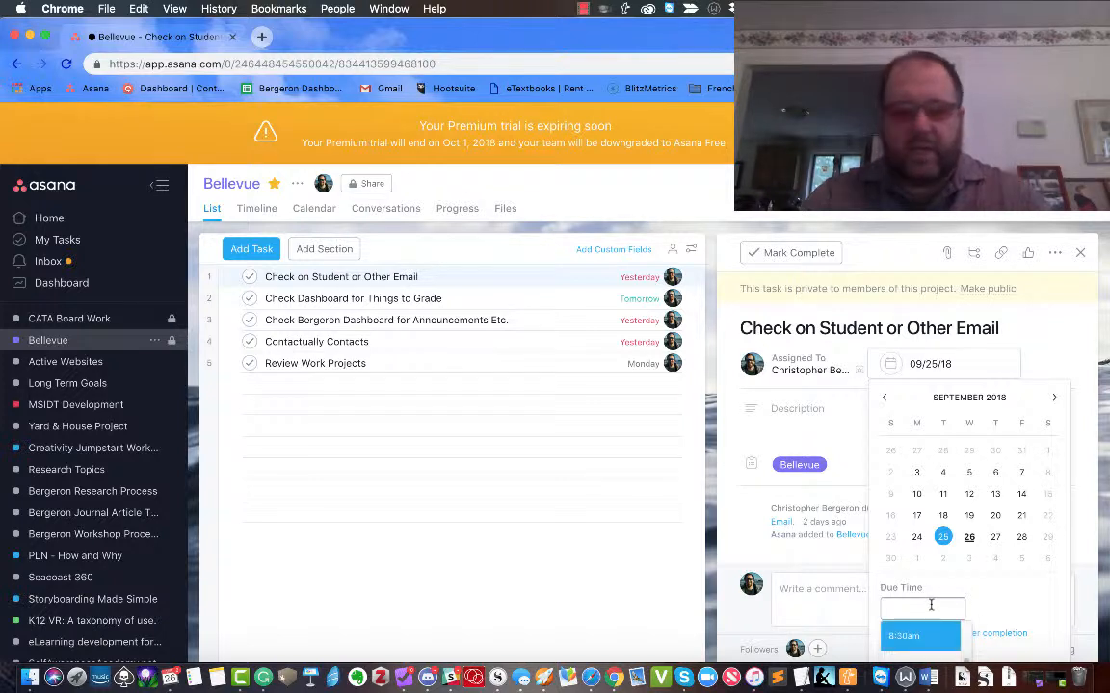
type("12:00pm")
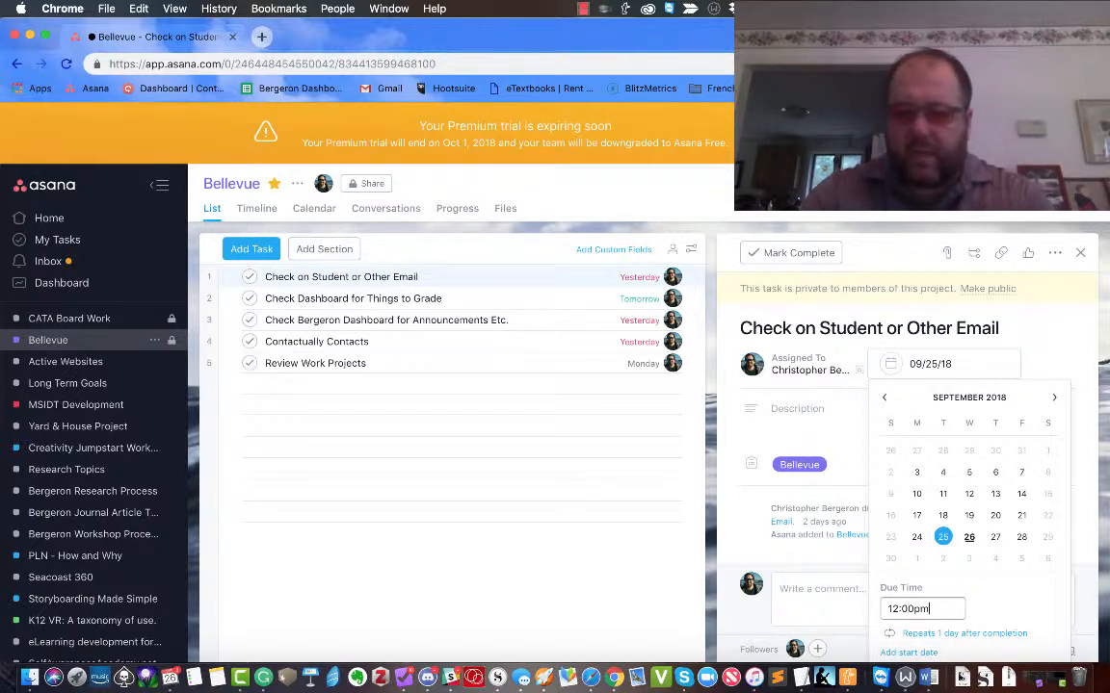
key("Return")
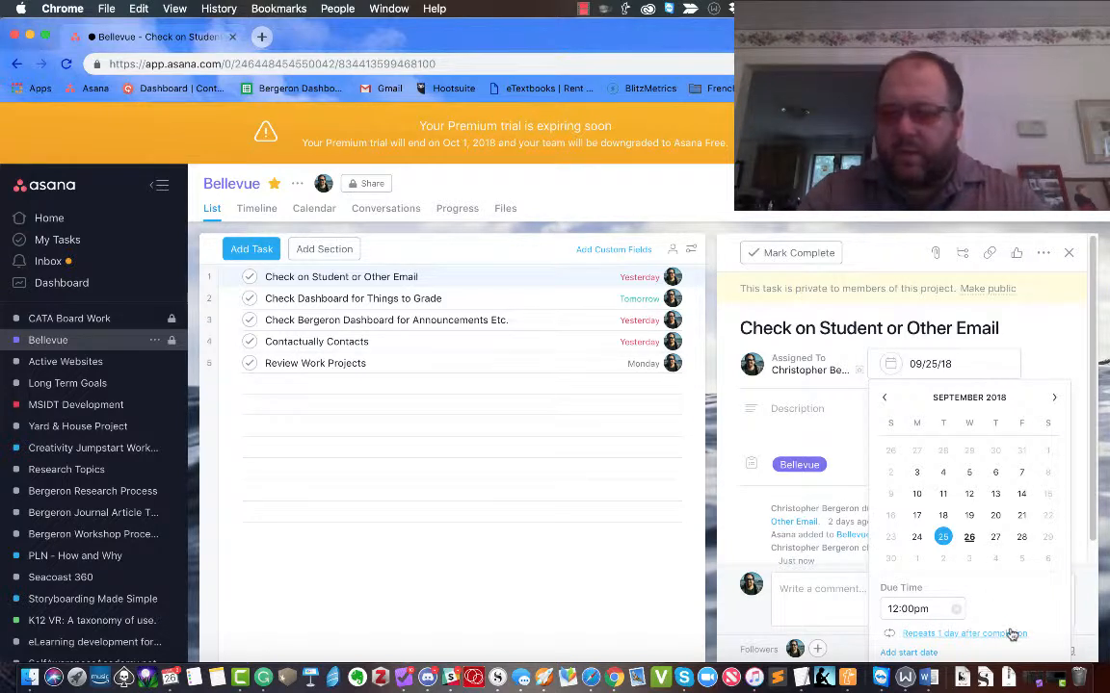
left_click(810, 419)
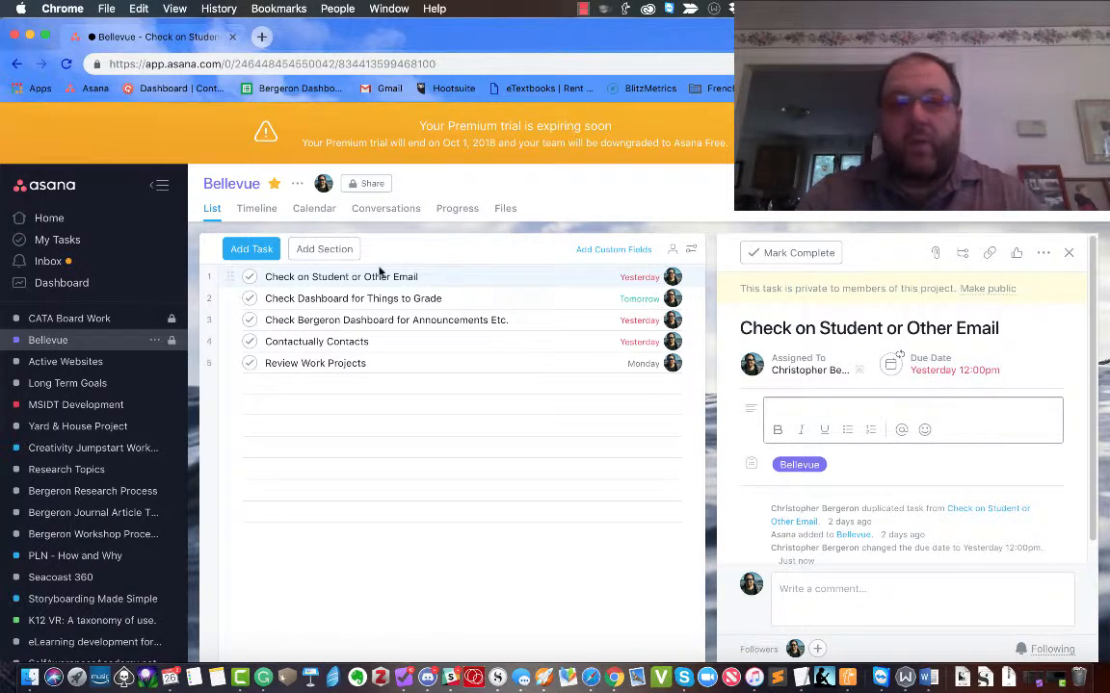
left_click(247, 279)
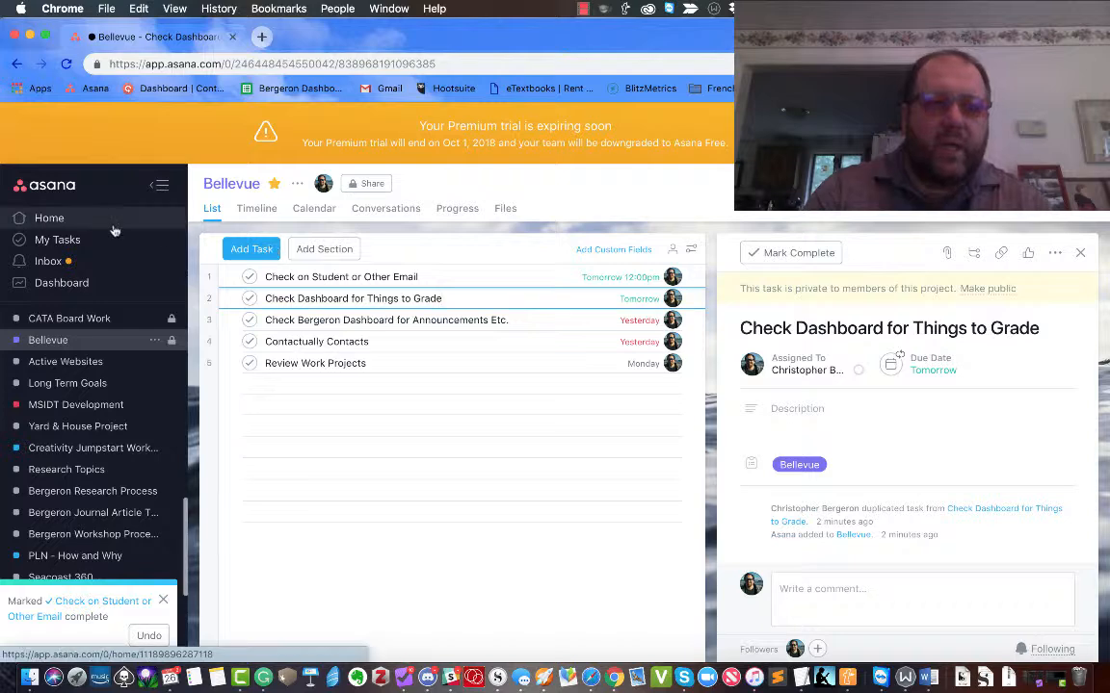
Switch My Tasks to List view and schedule Review Work Projects for Later.
left_click(78, 247)
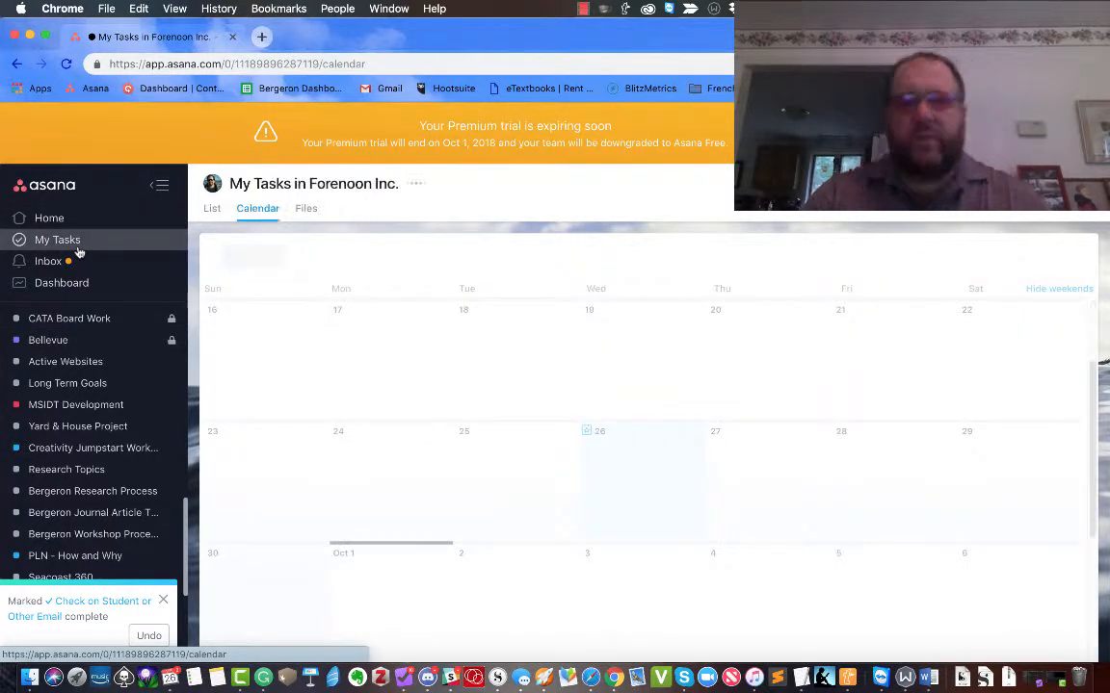
left_click(212, 210)
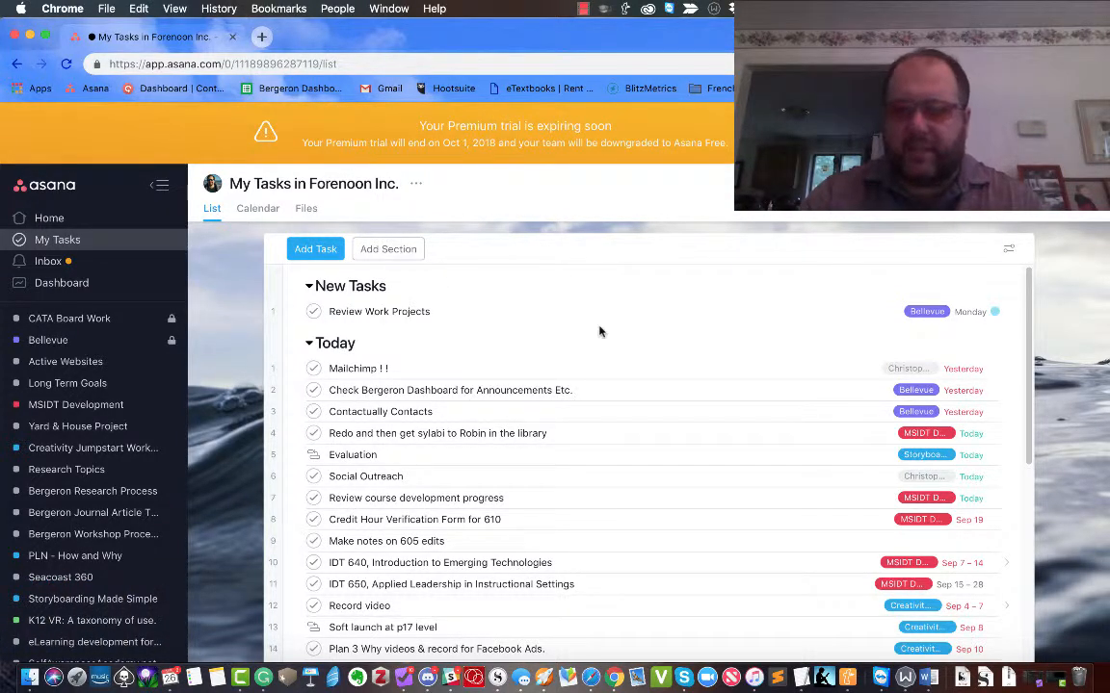
left_click(996, 313)
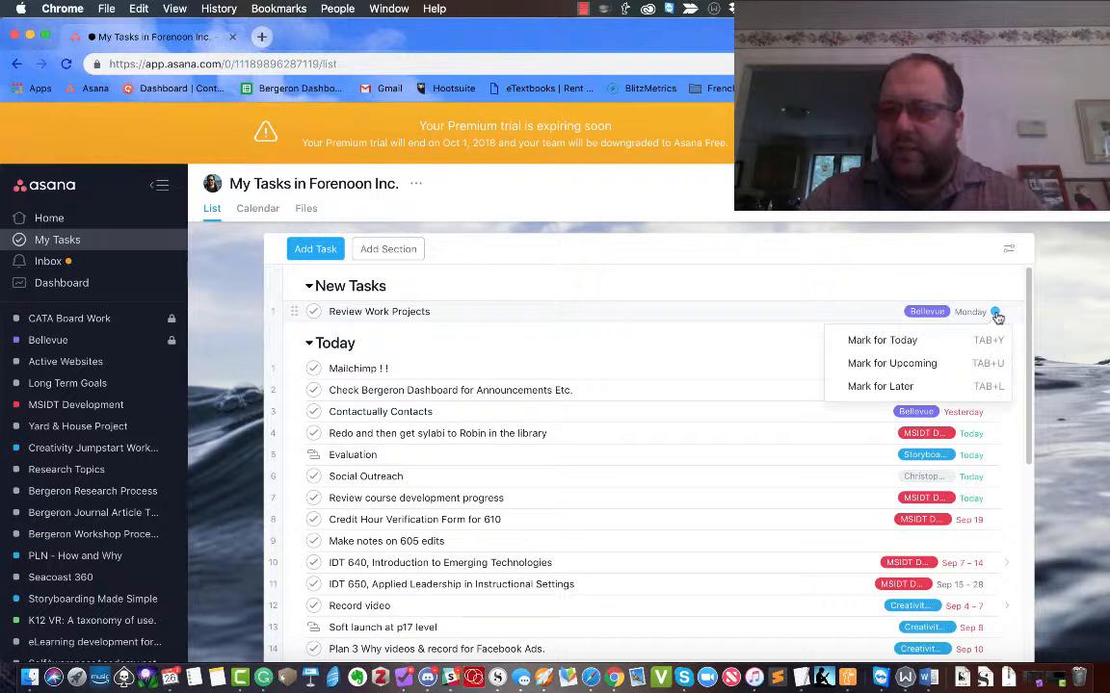
left_click(881, 386)
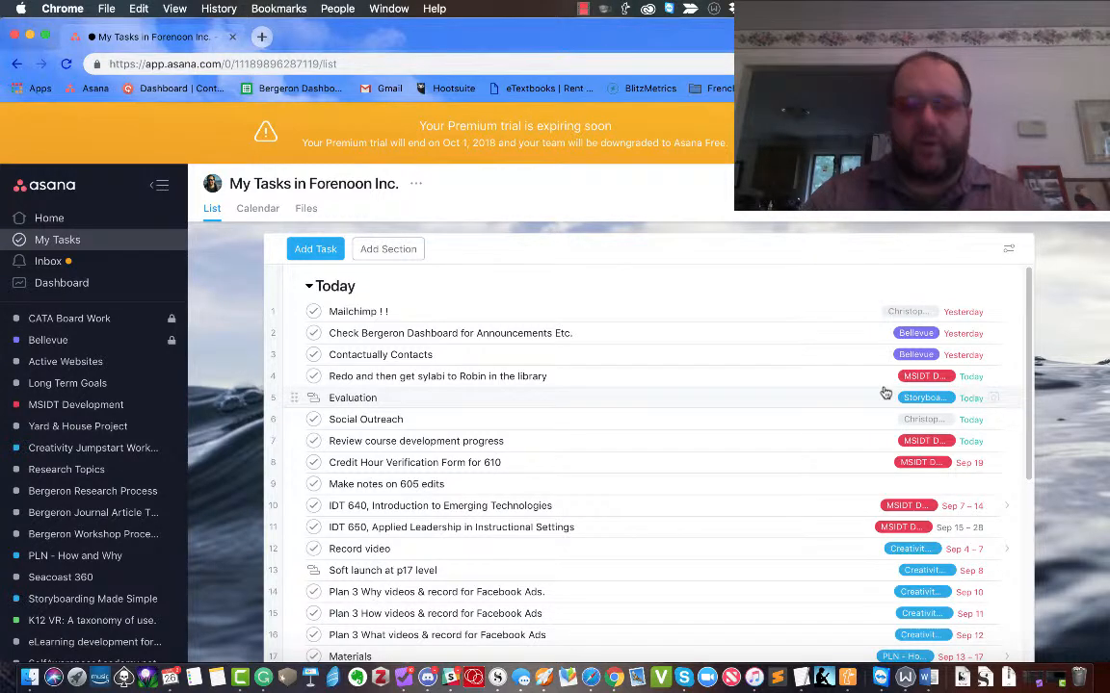
Open the dashboard announcements task details and look over the Today list.
left_click(525, 333)
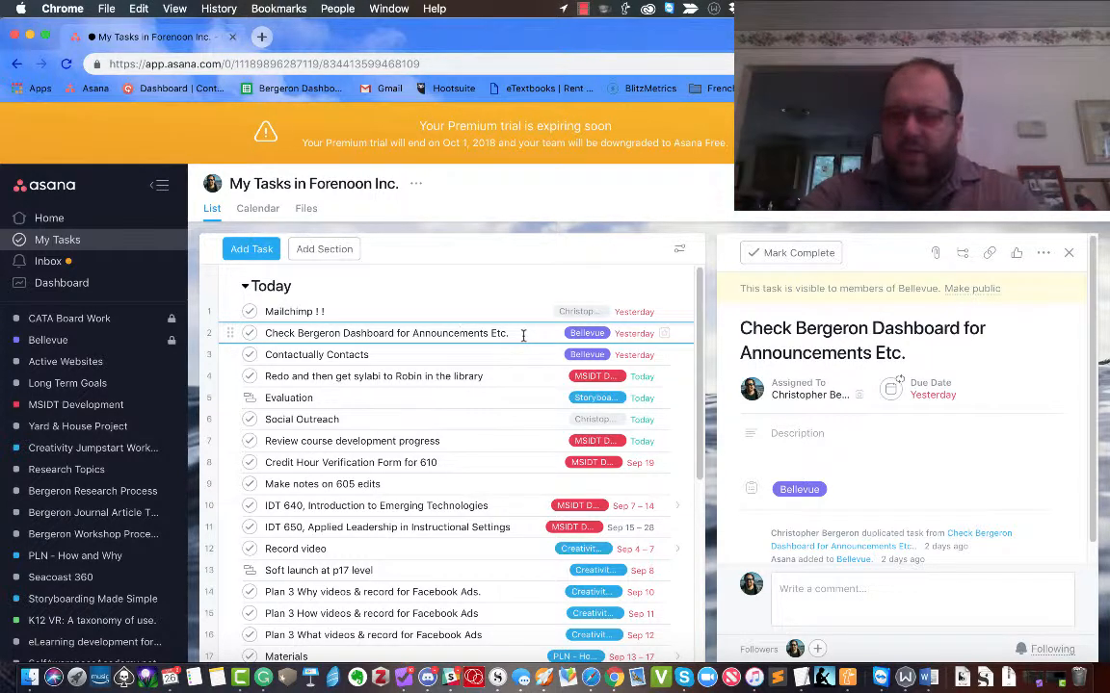
scroll(928, 473, "down", 1)
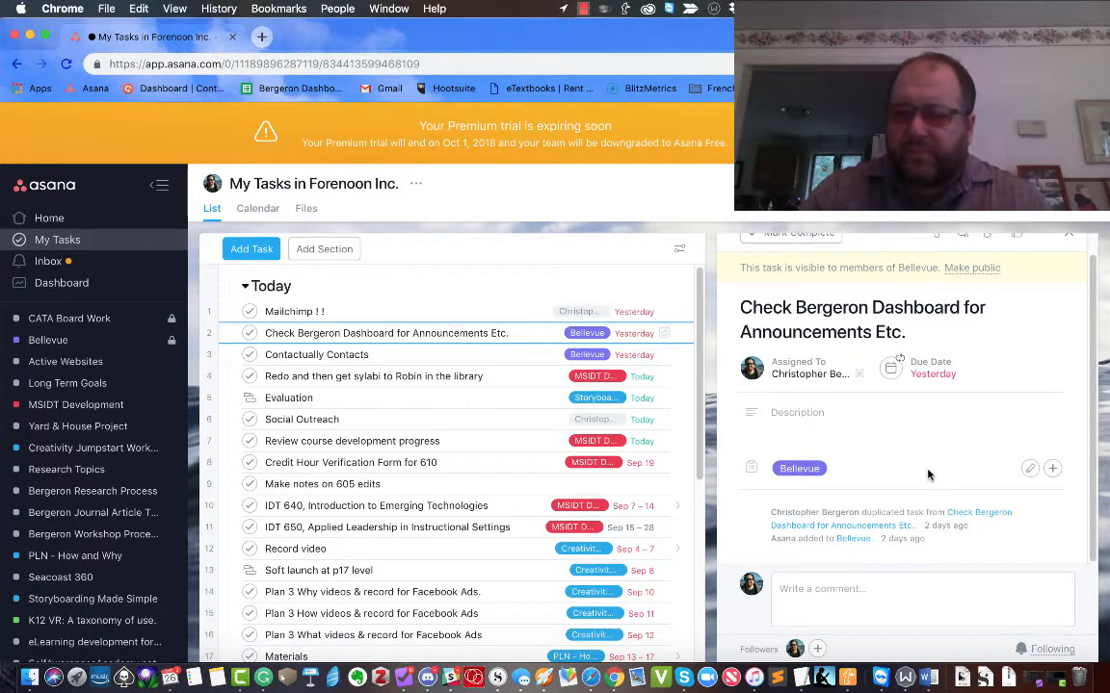
scroll(929, 473, "up", 1)
scroll(334, 507, "down", 5)
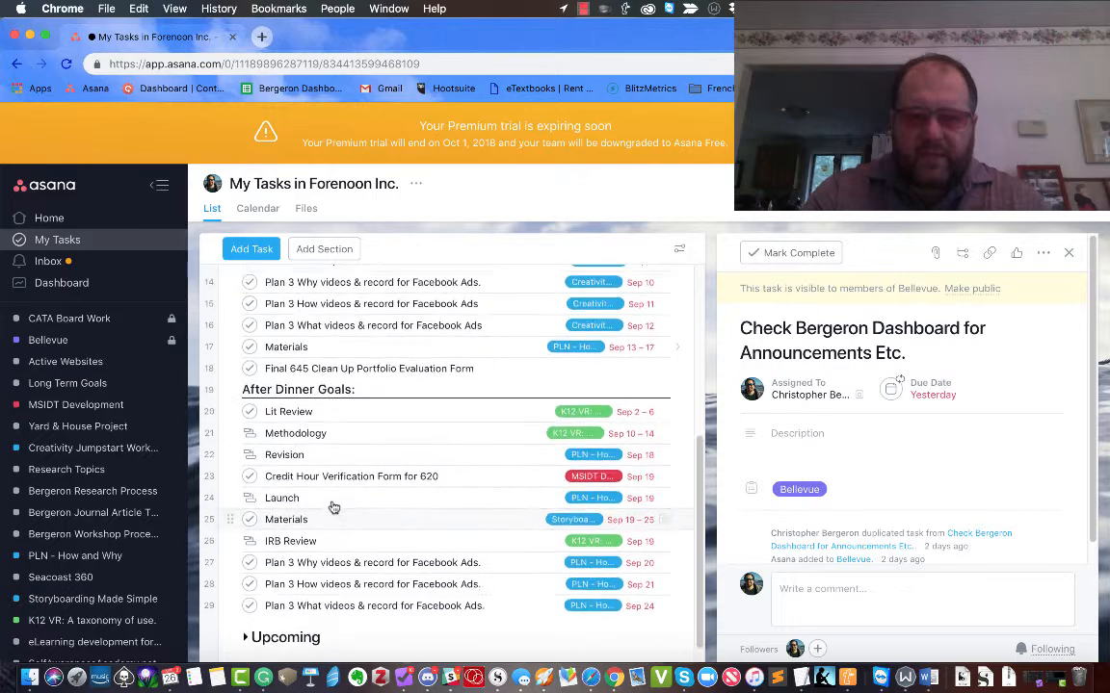
scroll(335, 508, "up", 6)
scroll(333, 508, "down", 5)
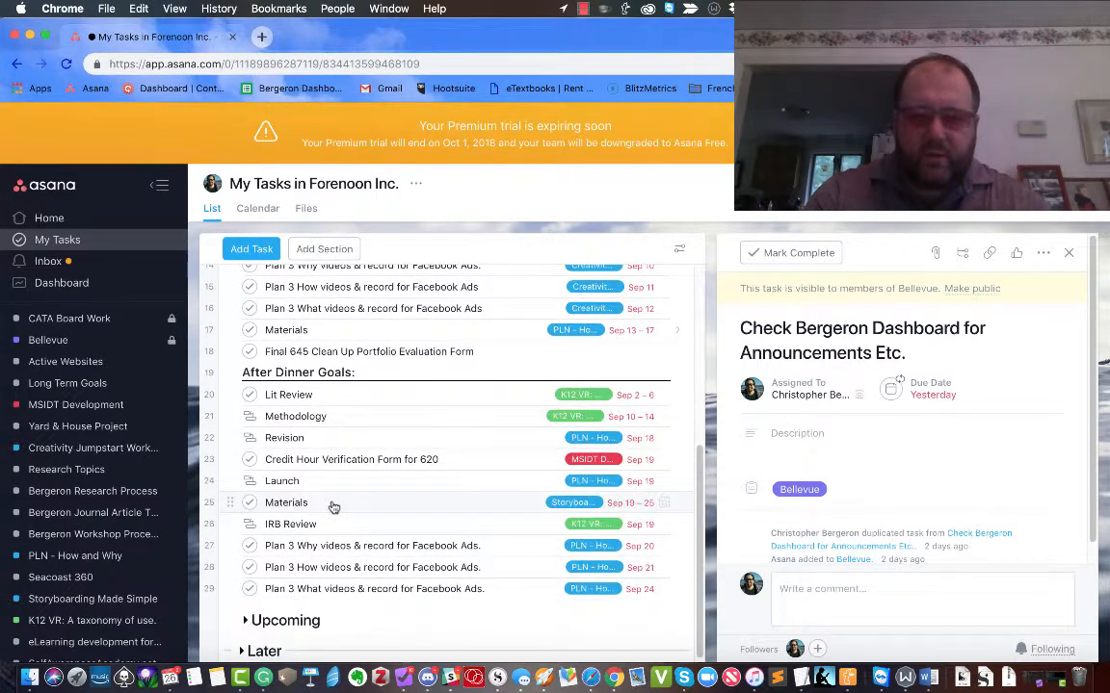
scroll(376, 326, "up", 4)
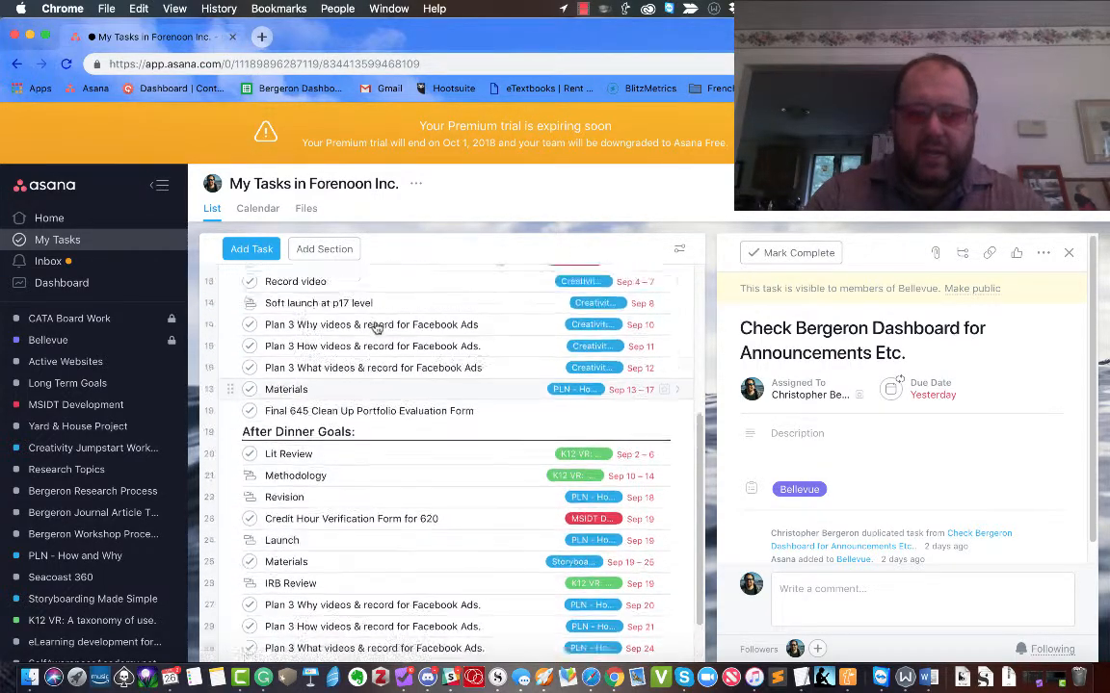
scroll(376, 328, "up", 3)
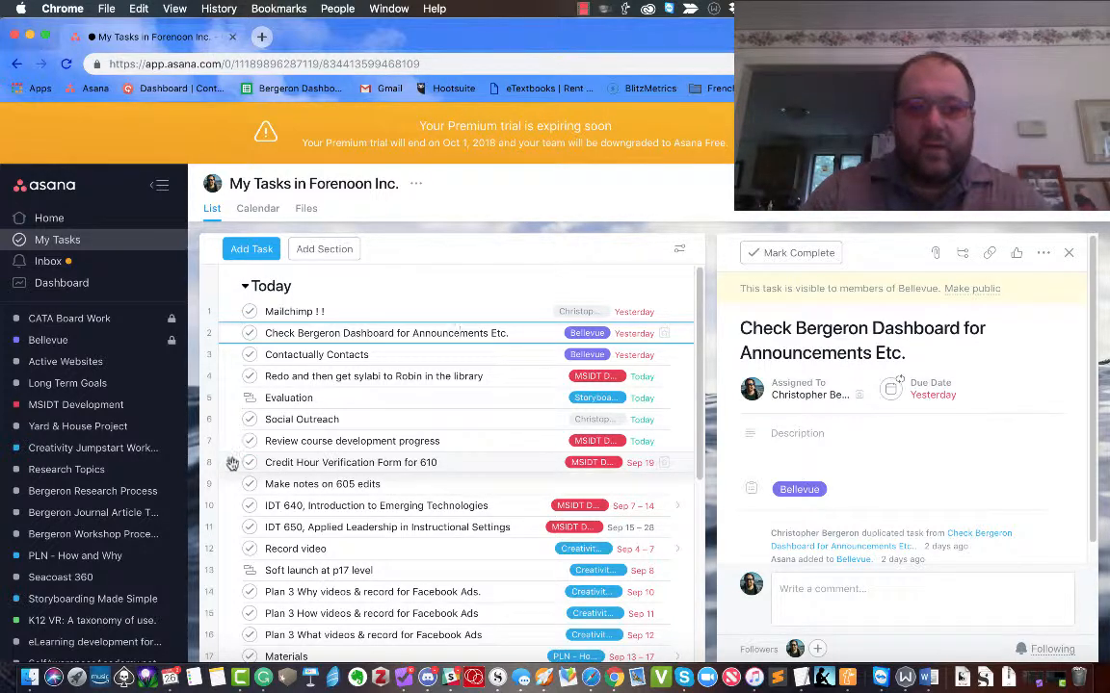
Reorder Today: Credit Hour Verification Form for 610 first, library syllabi second, Social Outreach above Mailchimp.
left_click_drag(232, 464, 241, 311)
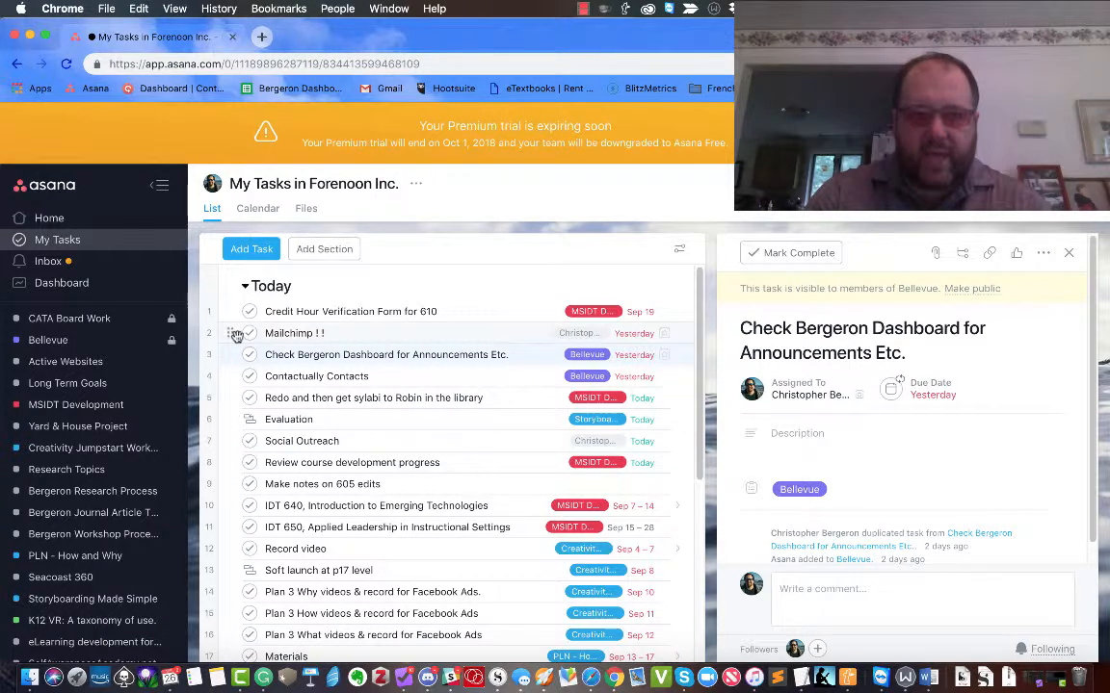
left_click_drag(229, 357, 230, 329)
left_click_drag(230, 377, 235, 351)
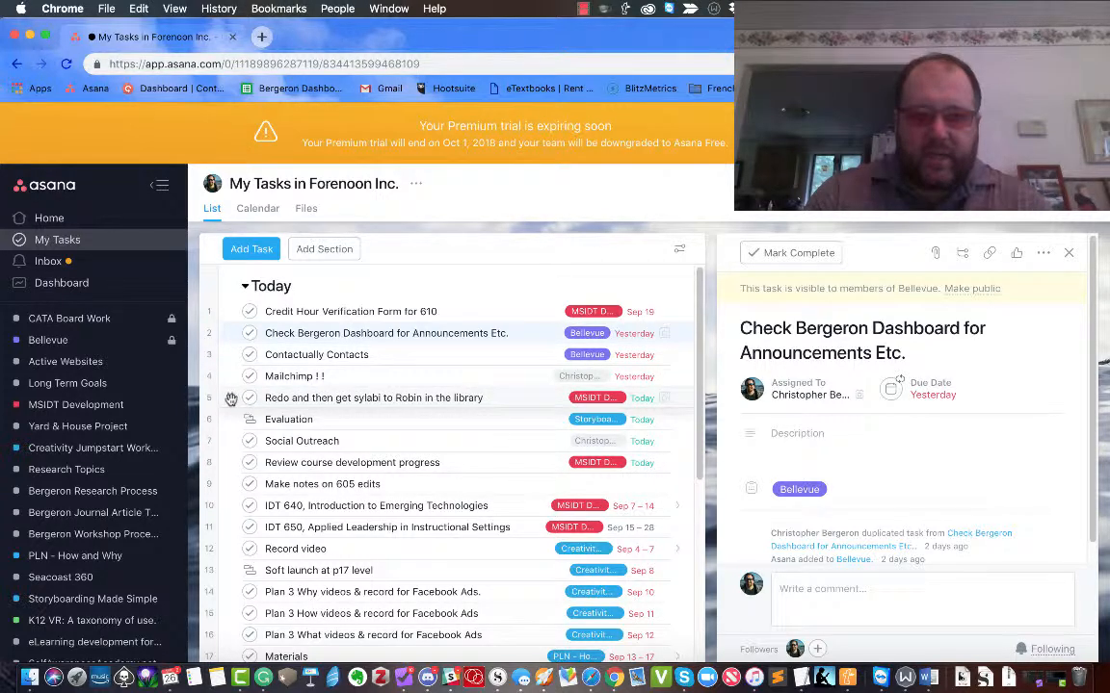
left_click_drag(231, 399, 243, 331)
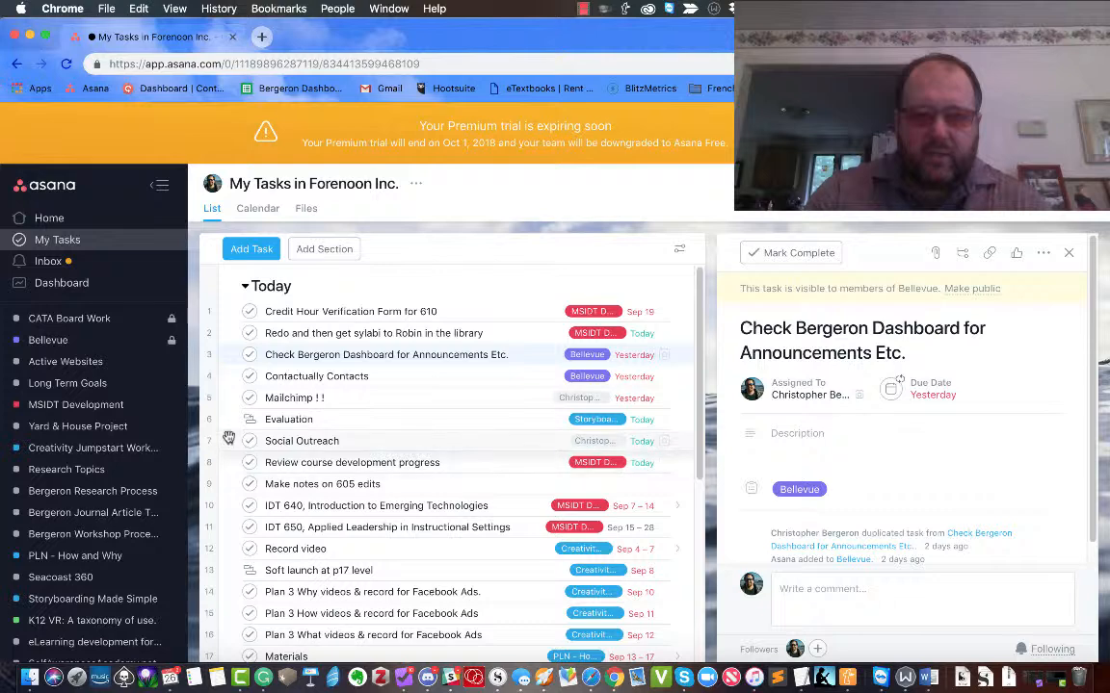
left_click_drag(228, 438, 239, 391)
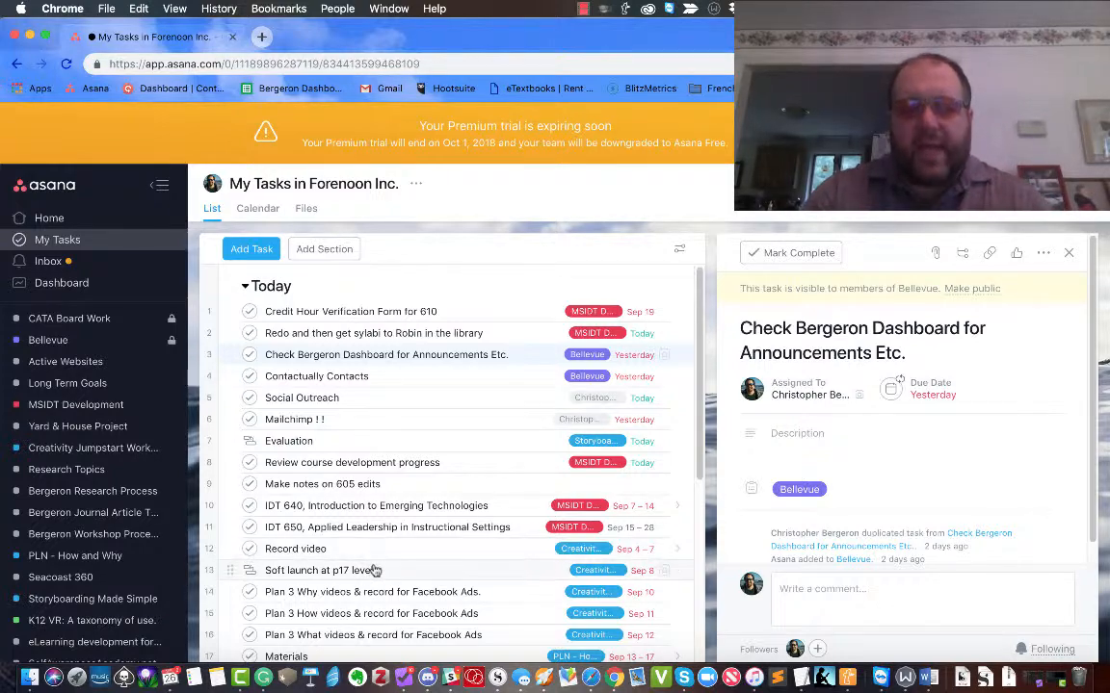
Open the After Dinner Goals section details, showing it assigned to me with no due date.
scroll(375, 570, "down", 5)
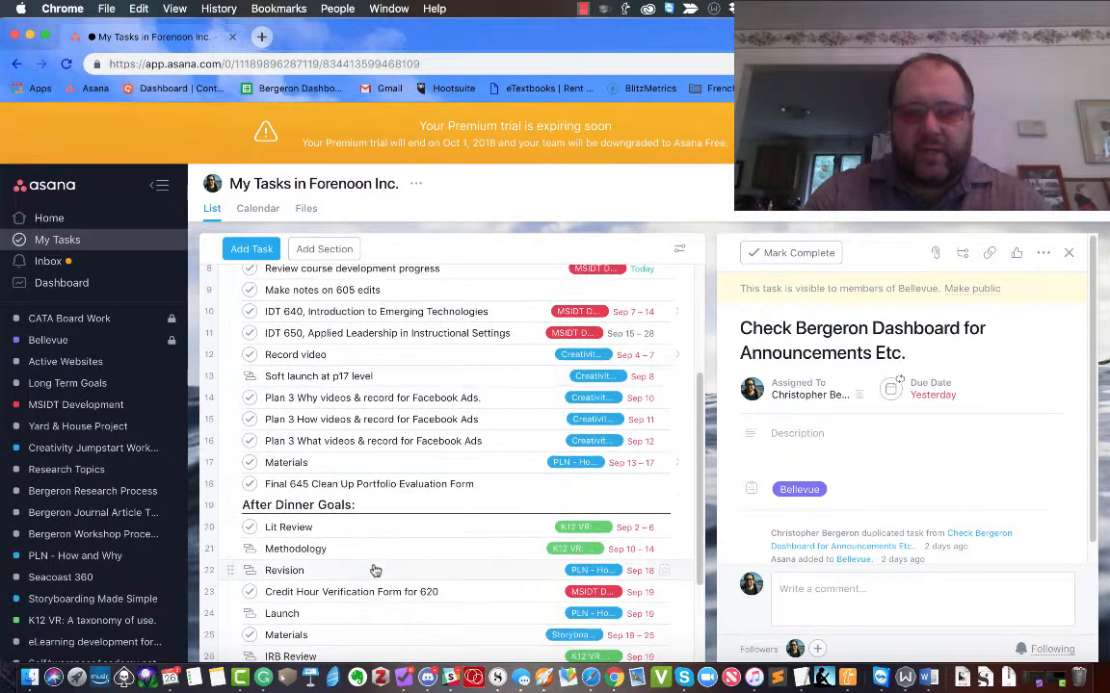
left_click(274, 509)
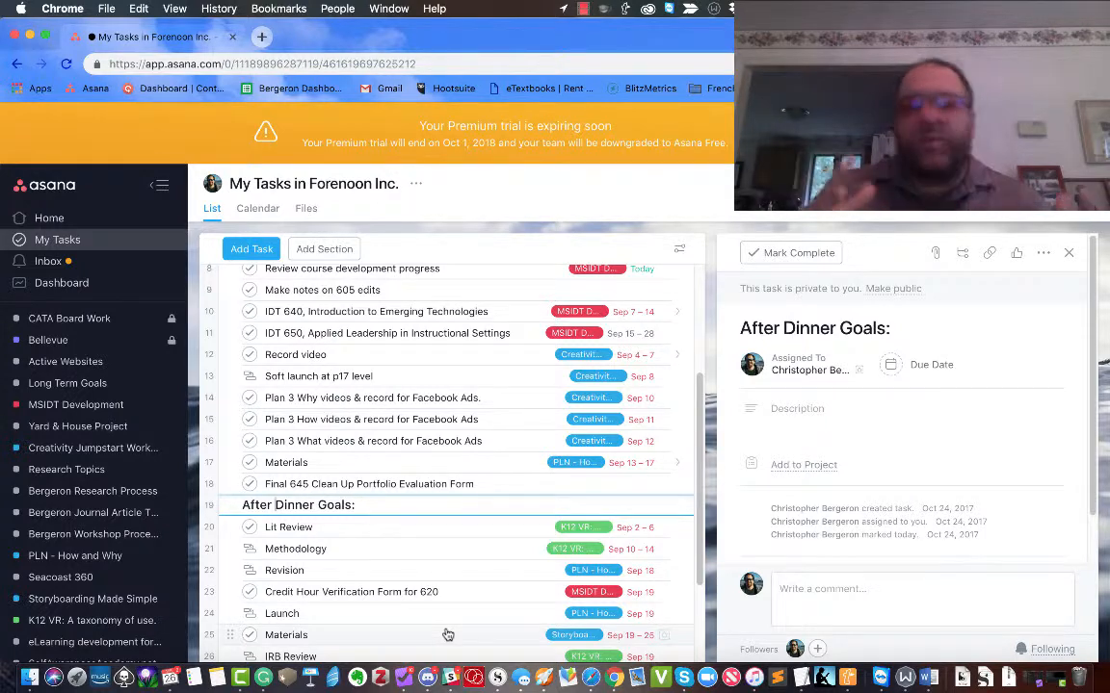
scroll(448, 635, "up", 1)
scroll(447, 635, "up", 5)
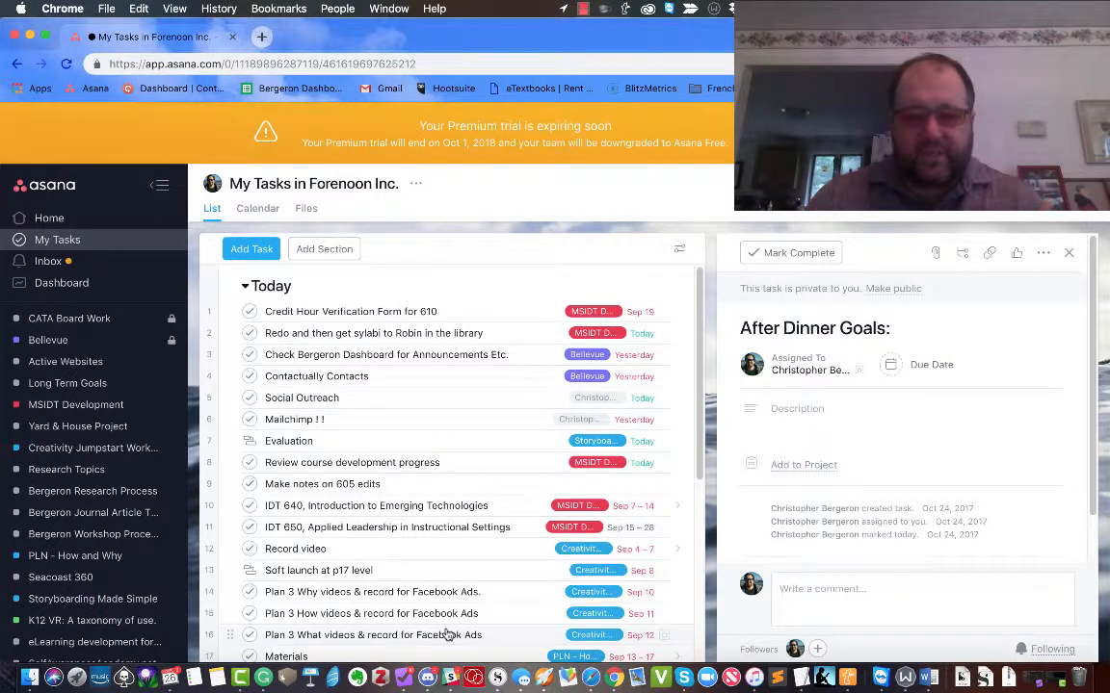
Create an 'Adelle's Coffee House:' section, move it to the top of Today, and add a blank task below.
left_click(324, 250)
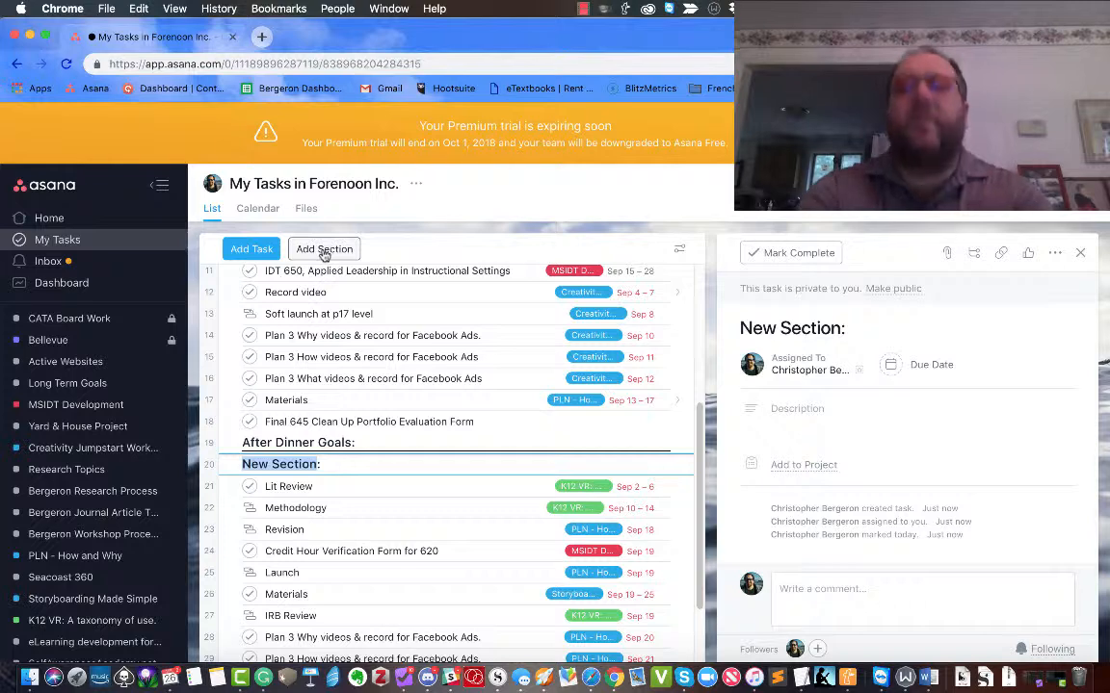
type("Adelle's Coff")
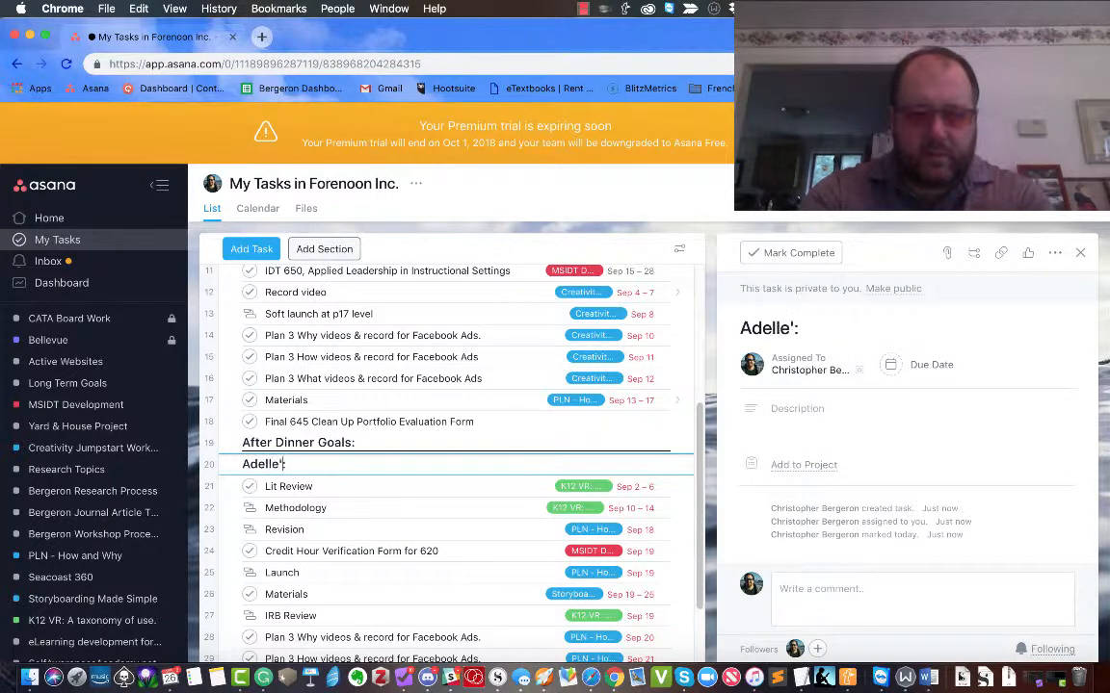
type("ee House")
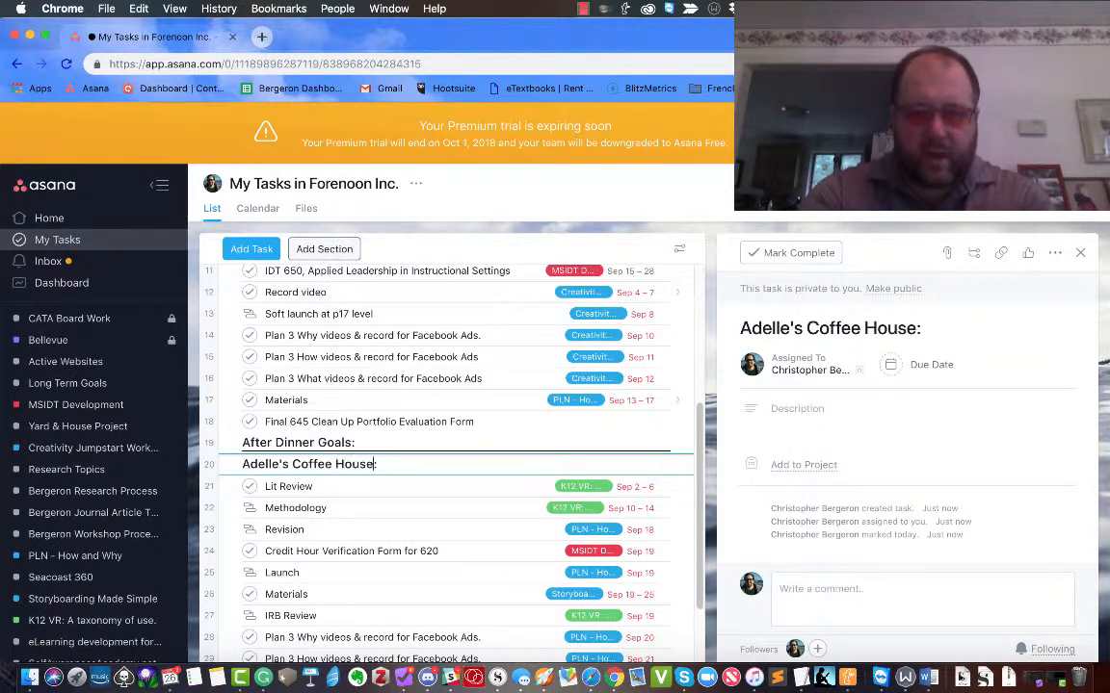
left_click_drag(225, 463, 258, 308)
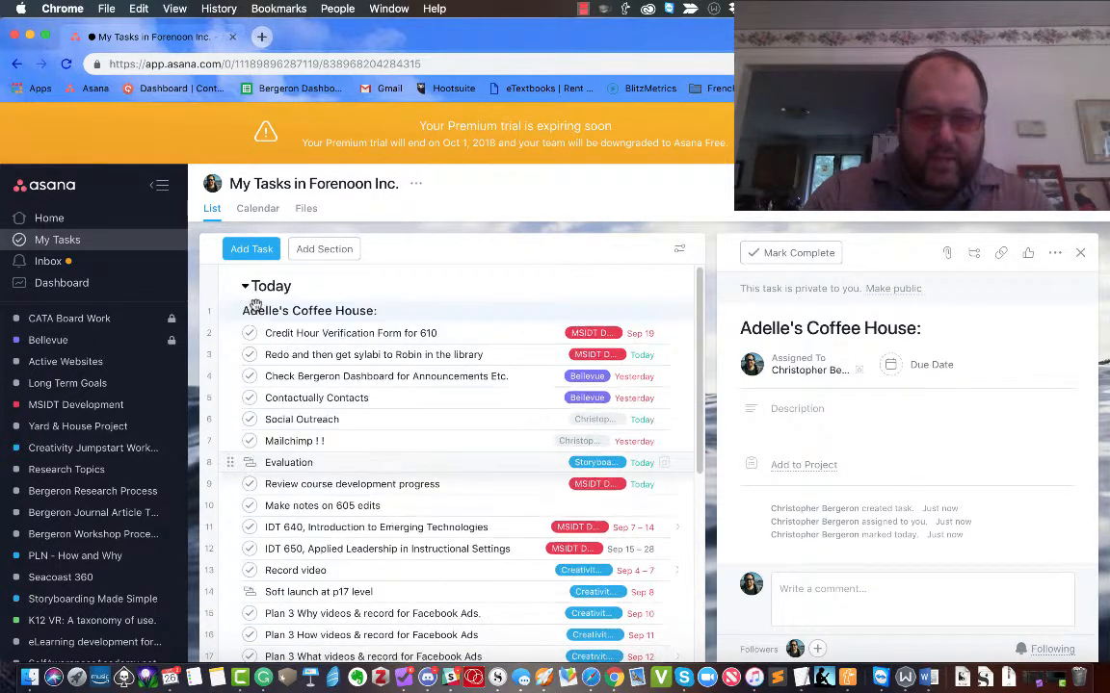
left_click(337, 310)
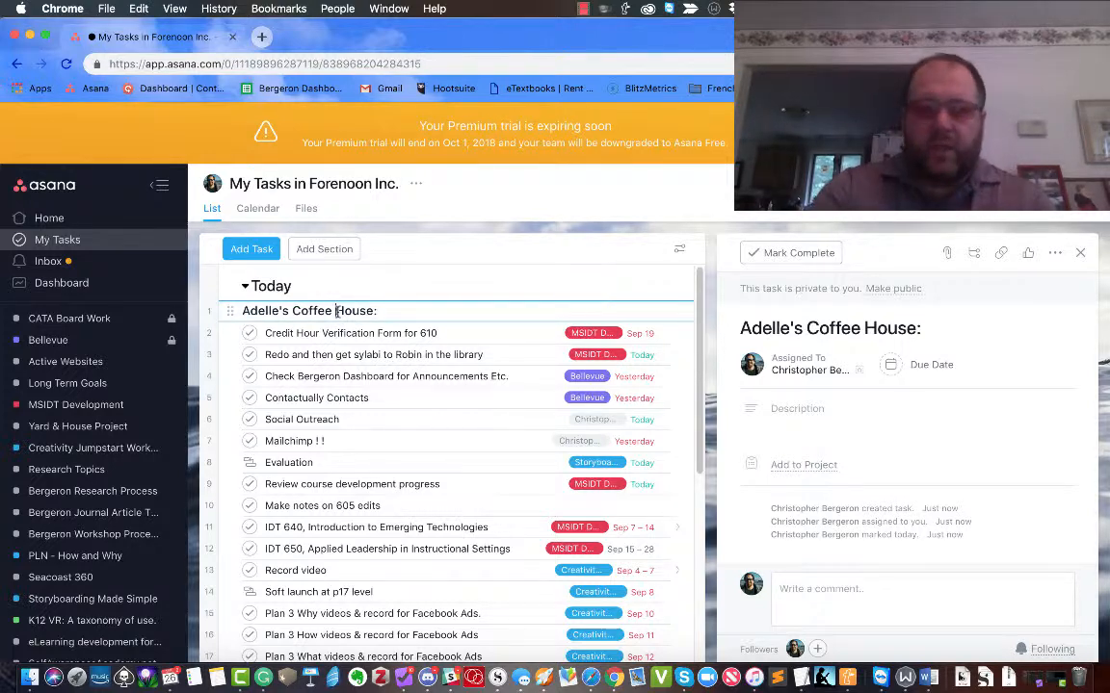
key("Return")
Add the task 'Order a nice pot of tea' and start a 'Teatotaller's Tea House:' section below it.
type("Order")
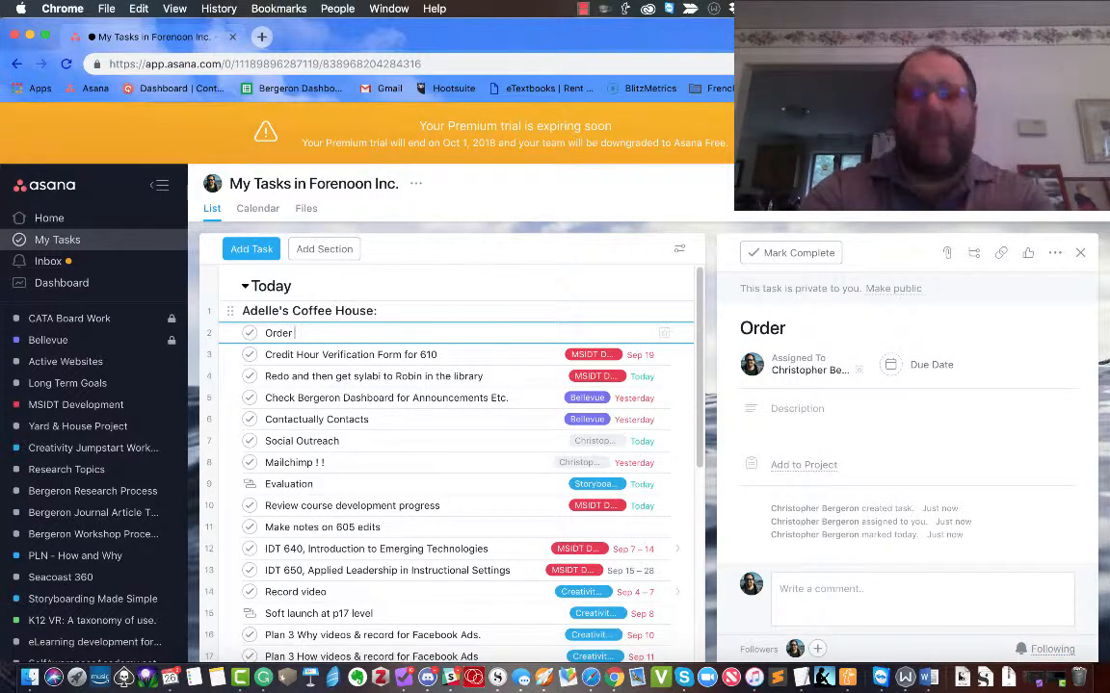
type(" a nic")
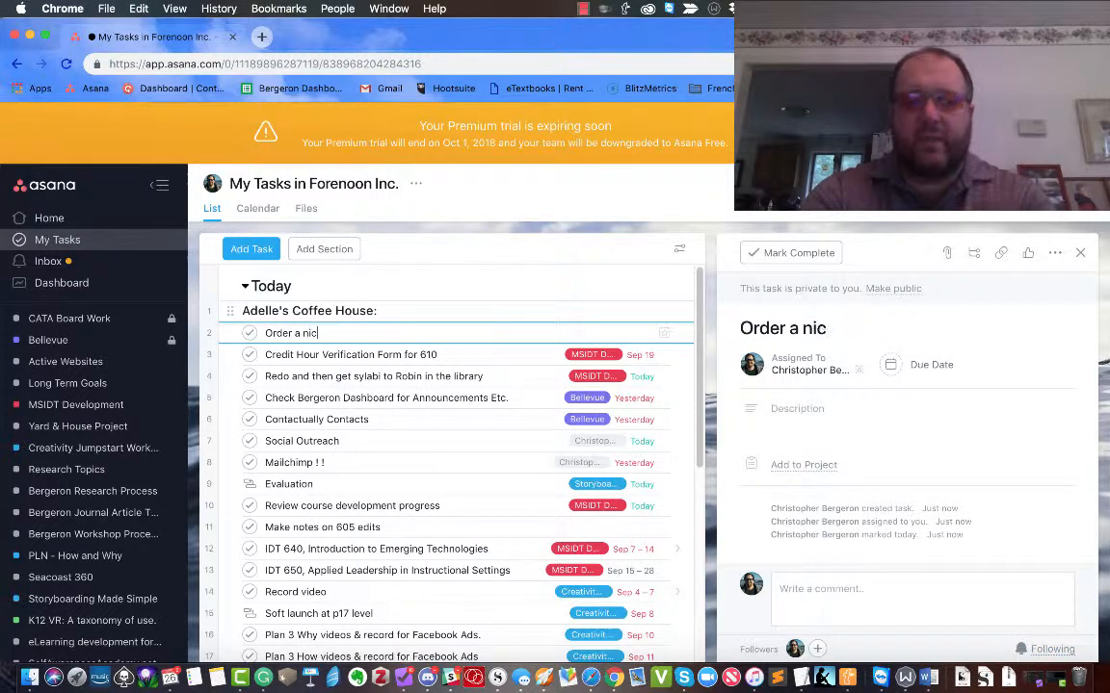
type("e pot of tea")
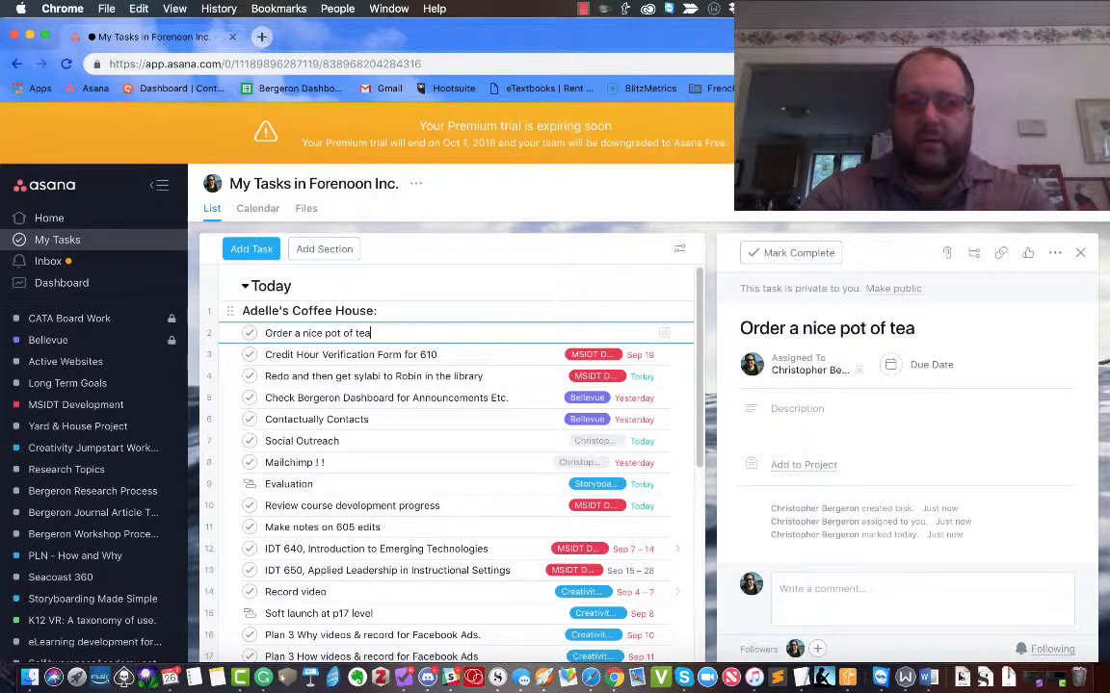
key("Tab")
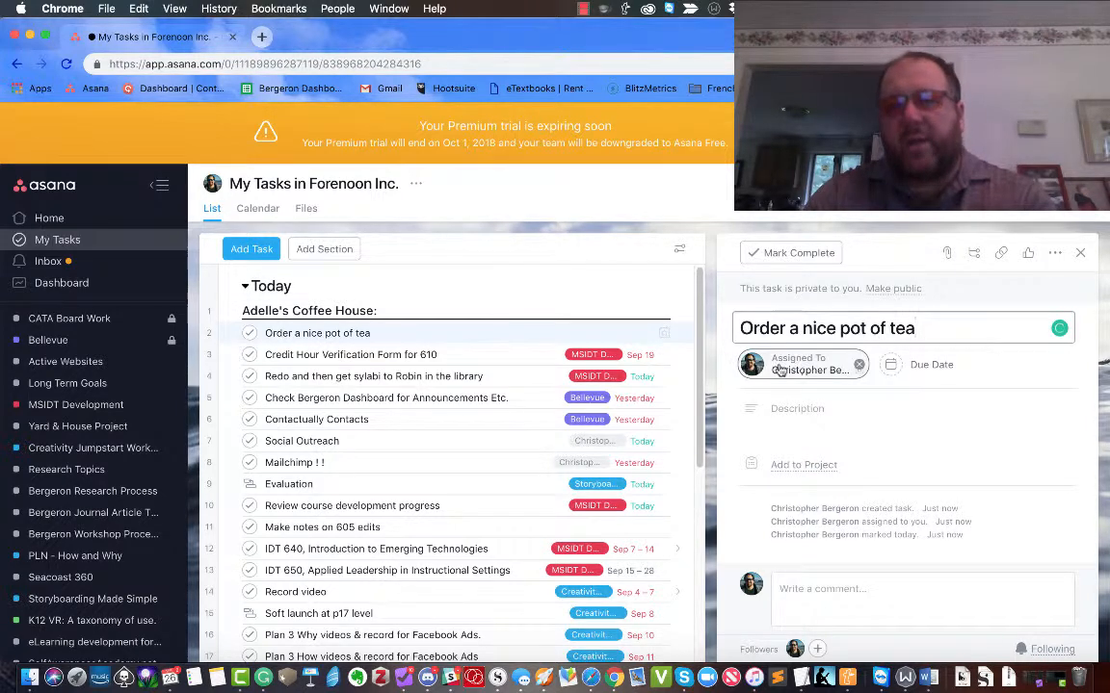
left_click(391, 331)
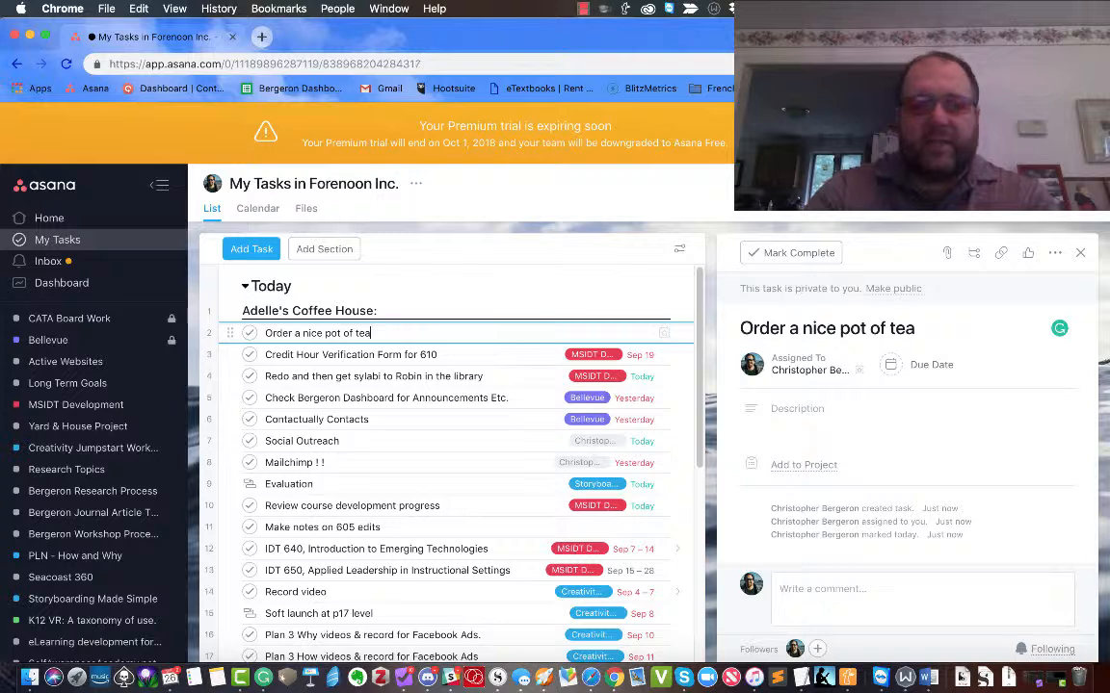
key("Return")
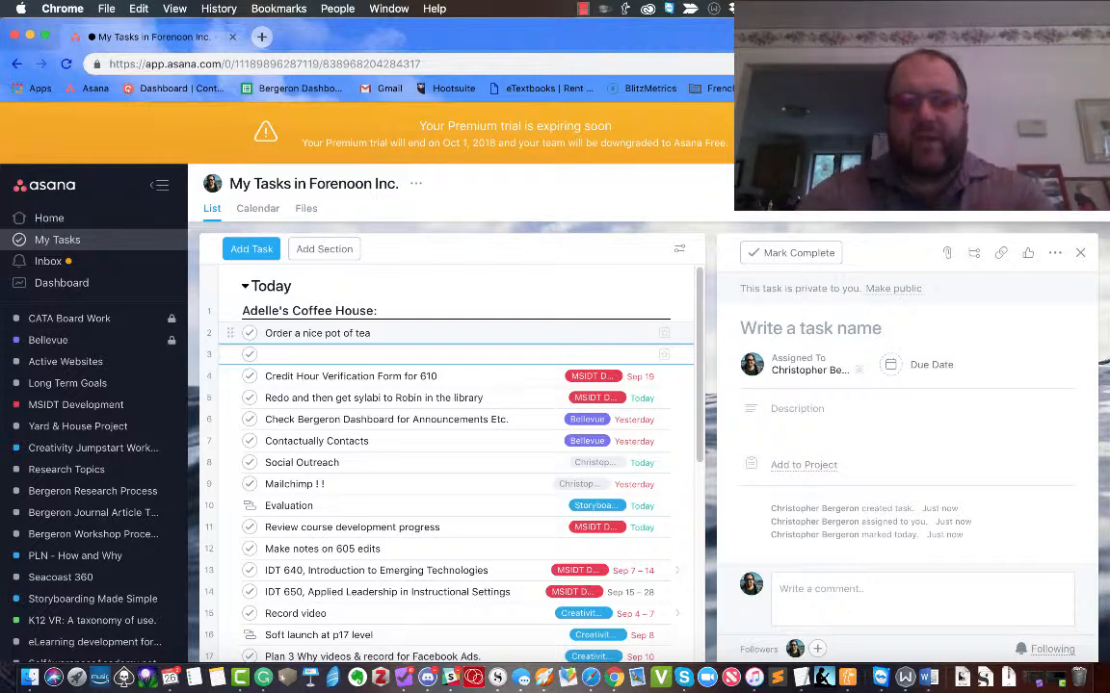
type("Teatotaller's Tea")
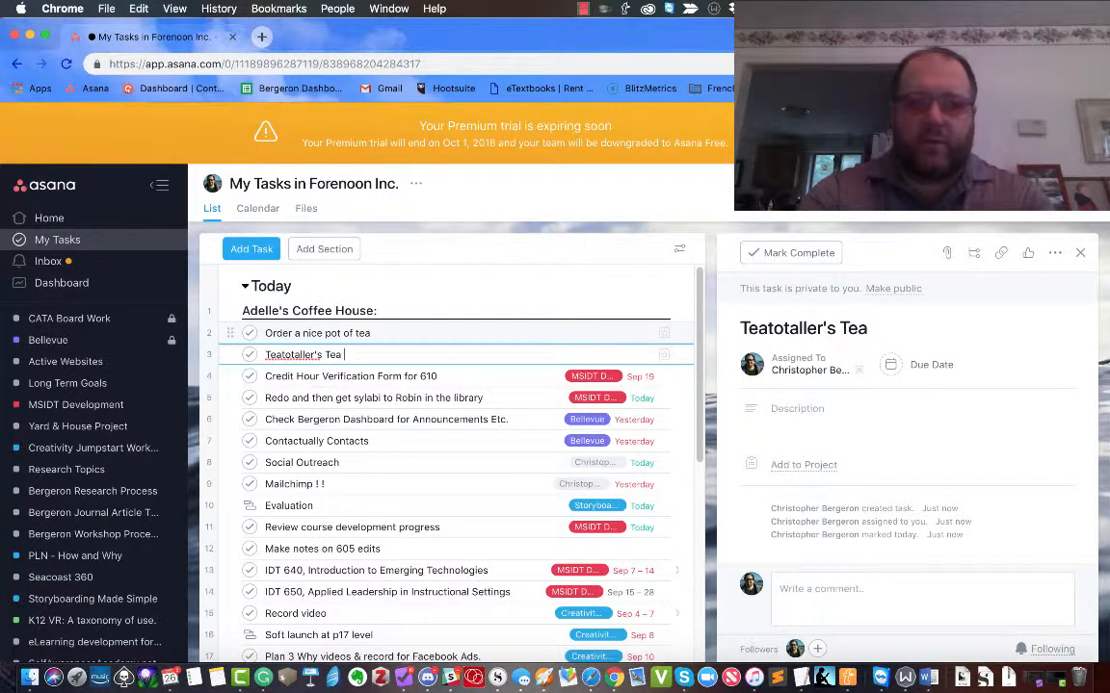
type(" House")
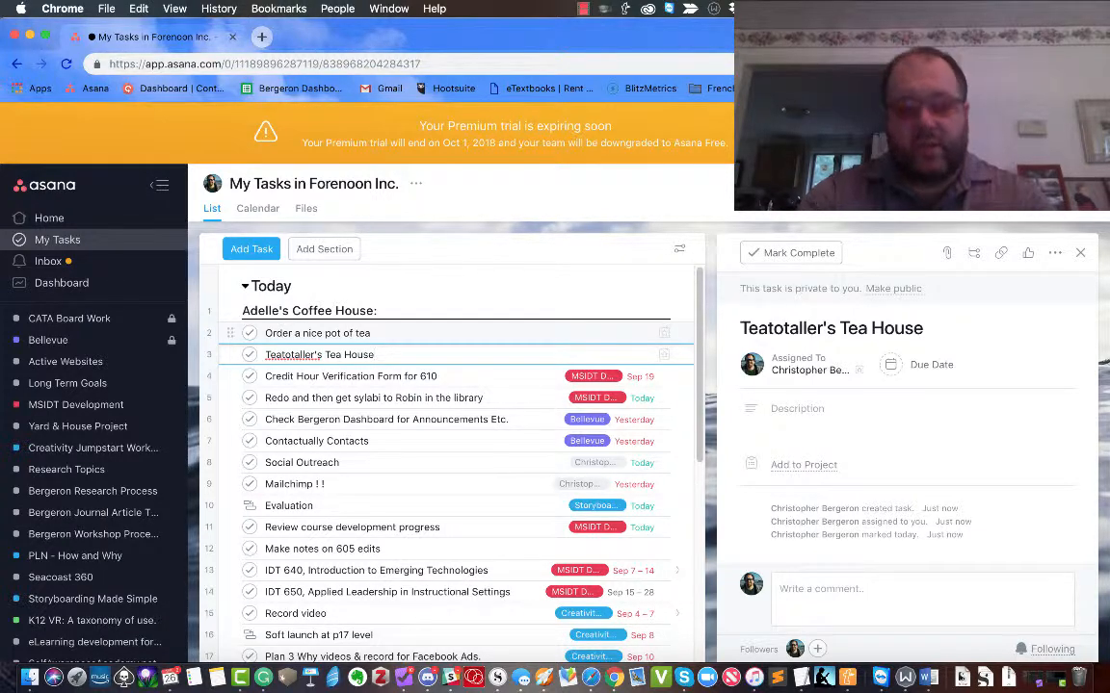
type(":")
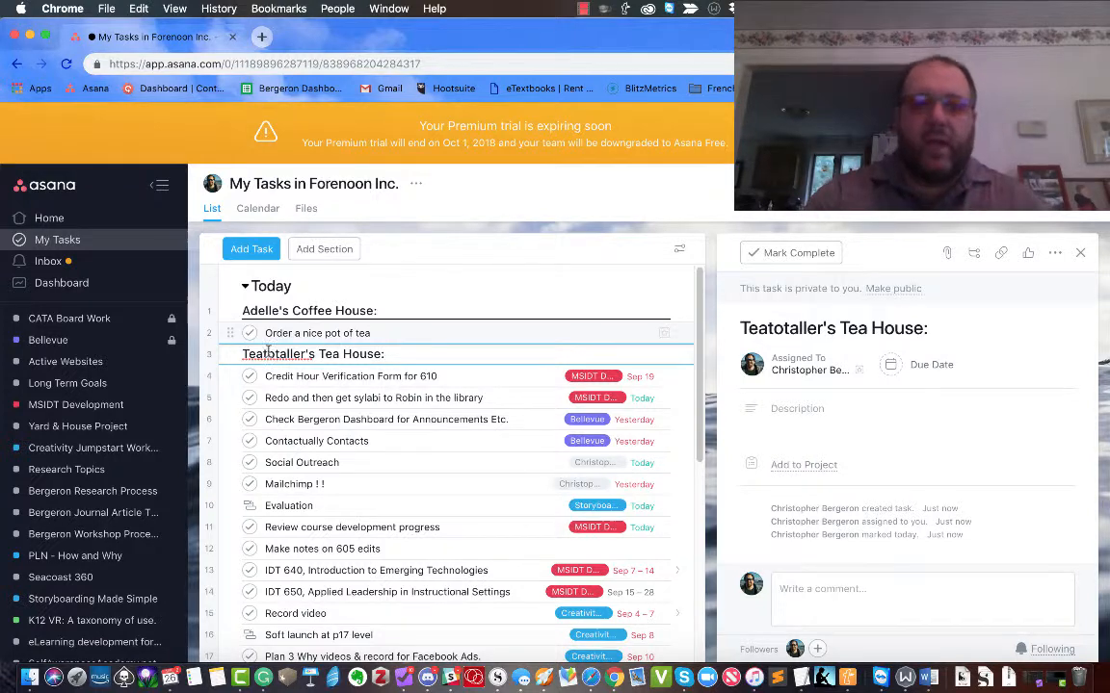
Drag the Teatotaller's Tea House: section to sit between Social Outreach and Mailchimp.
left_click_drag(227, 354, 233, 480)
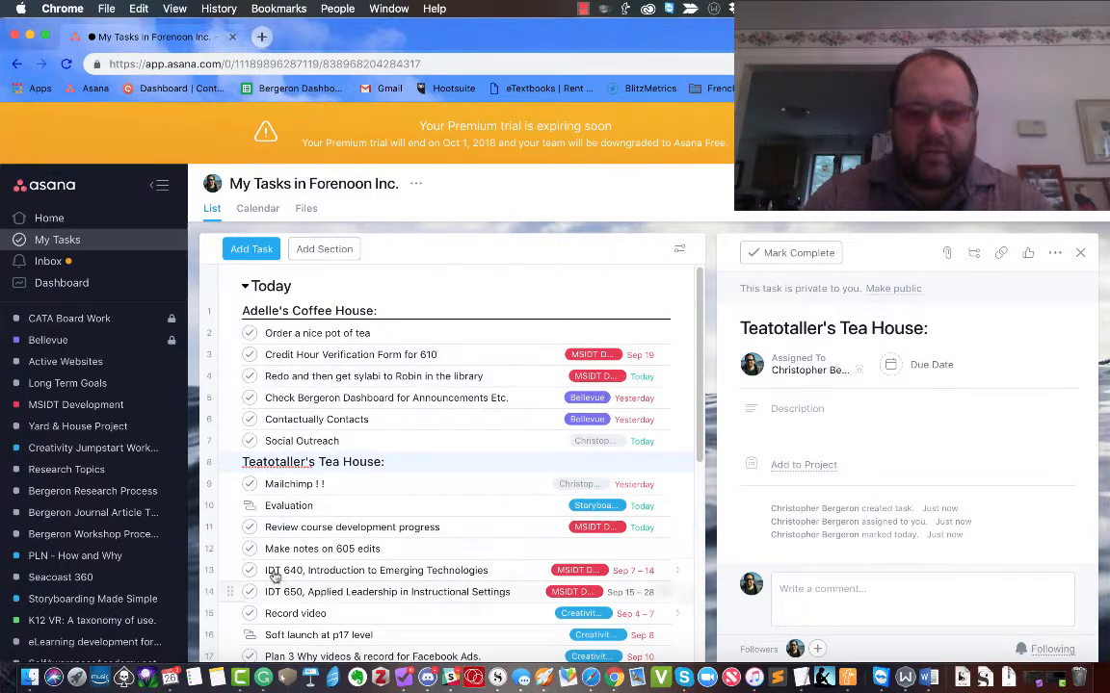
scroll(339, 543, "down", 5)
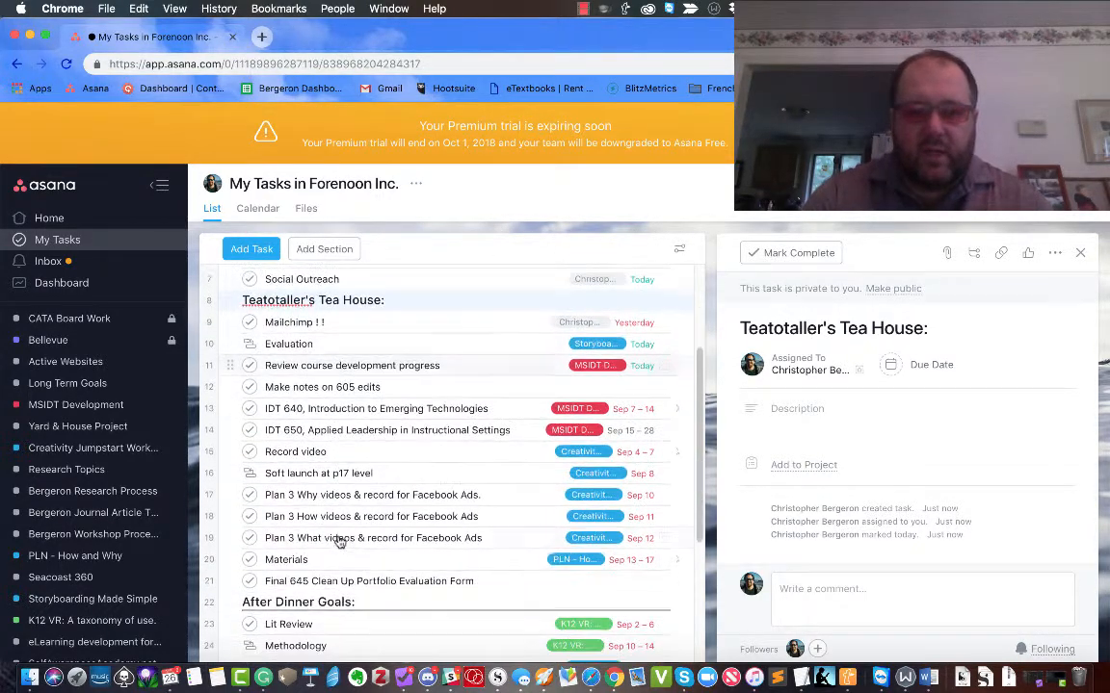
scroll(339, 543, "up", 5)
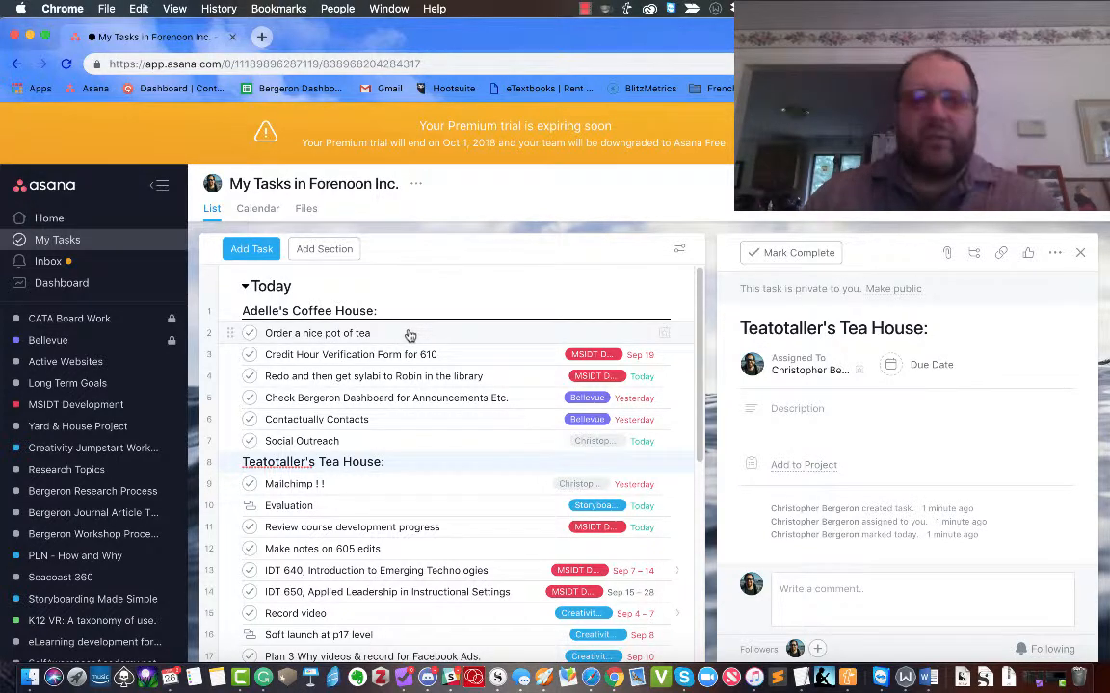
View the Credit Hour Verification Form details, then open the FromTheGalley.com project under Forenoon Inc.
left_click(373, 352)
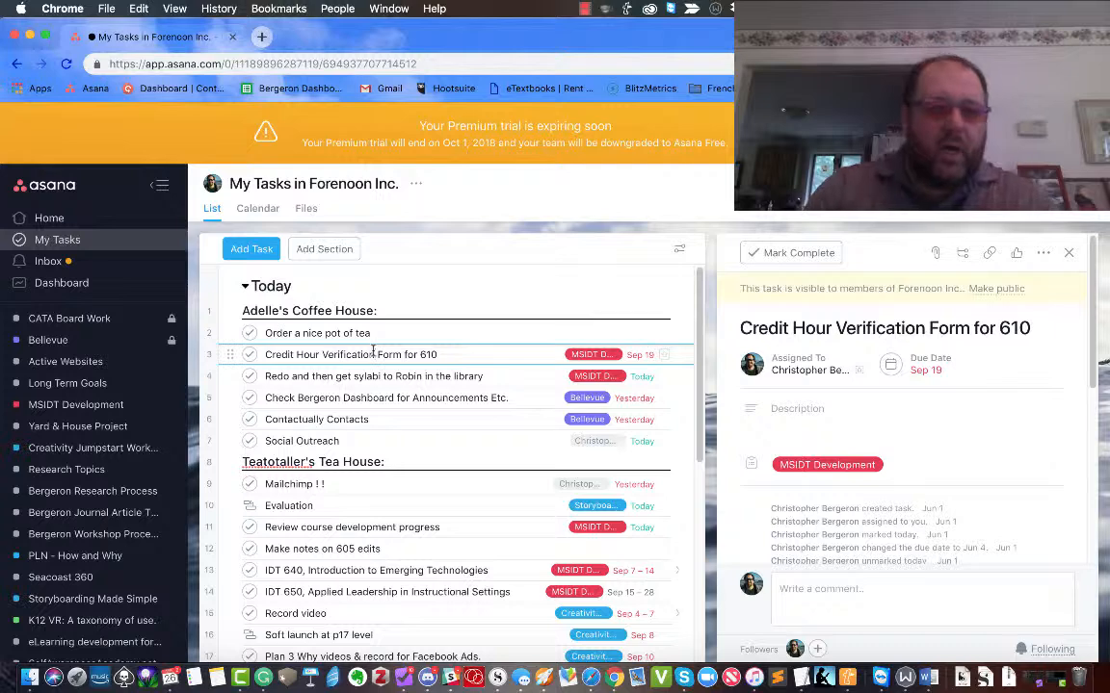
scroll(46, 526, "down", 5)
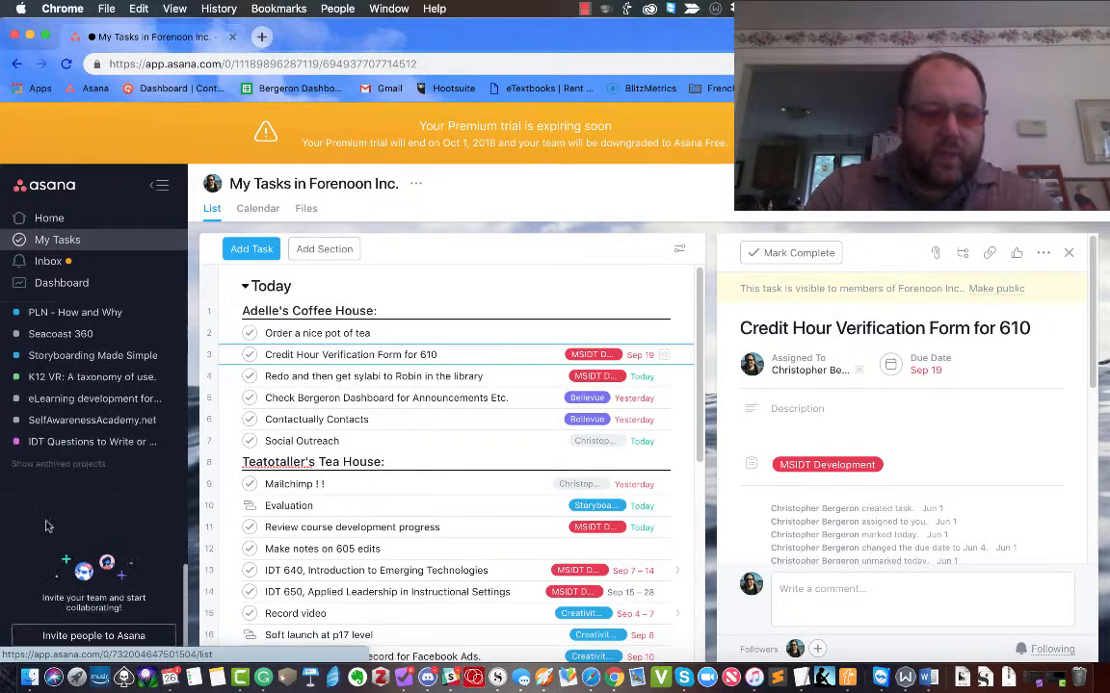
scroll(46, 526, "up", 3)
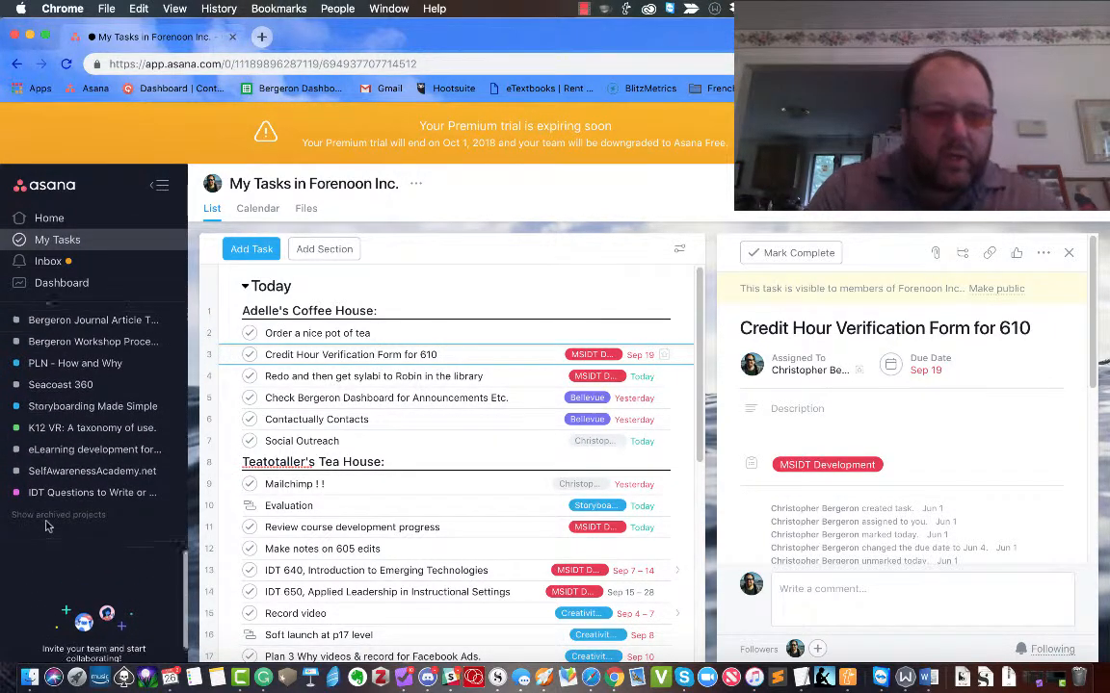
scroll(46, 526, "up", 5)
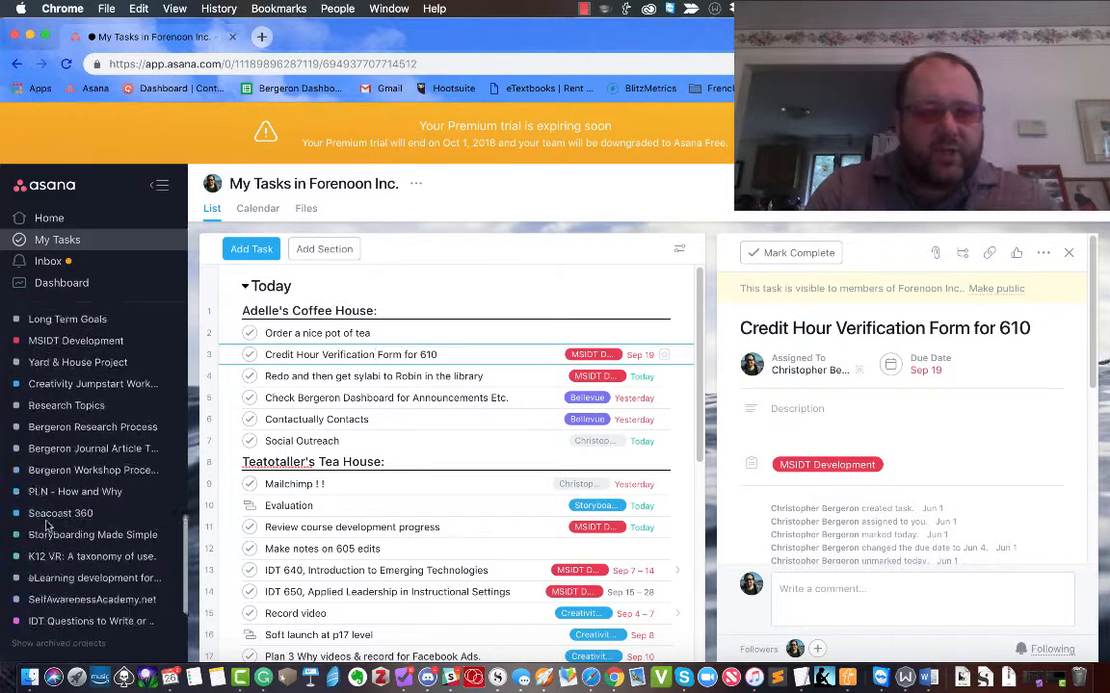
scroll(47, 526, "up", 10)
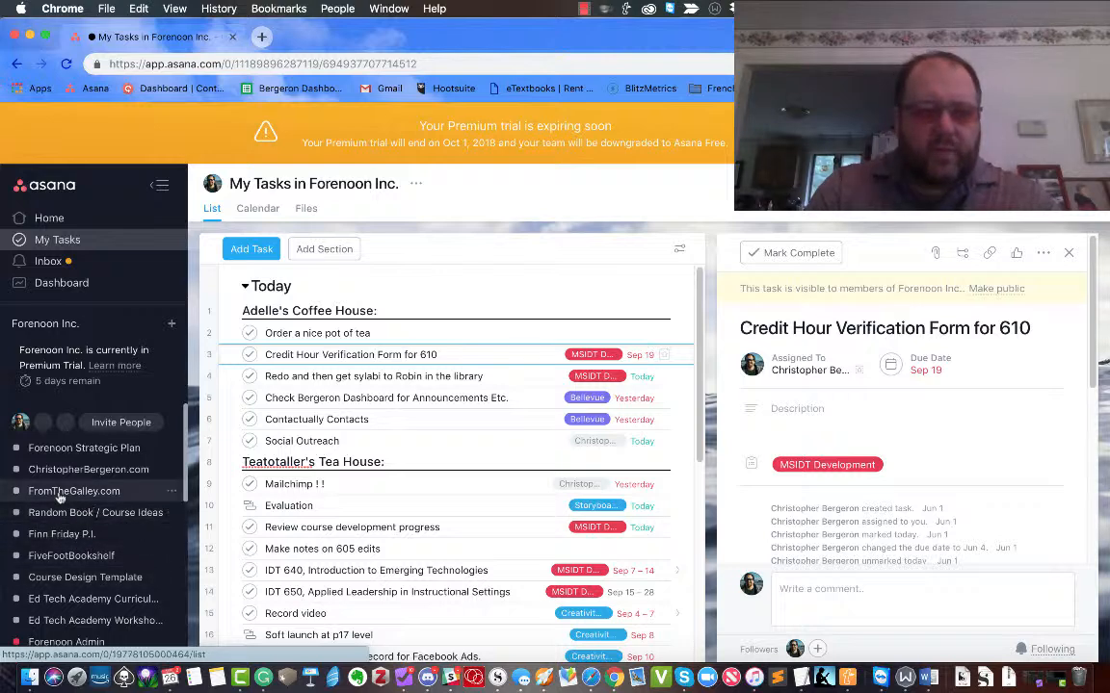
left_click(60, 493)
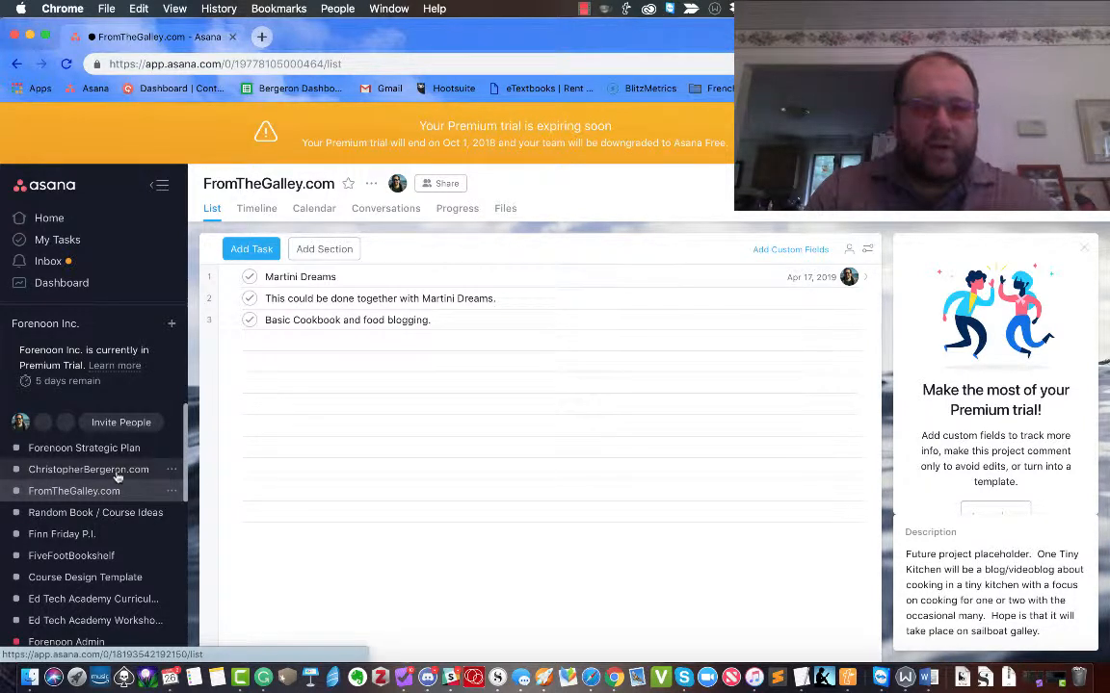
scroll(117, 476, "up", 5)
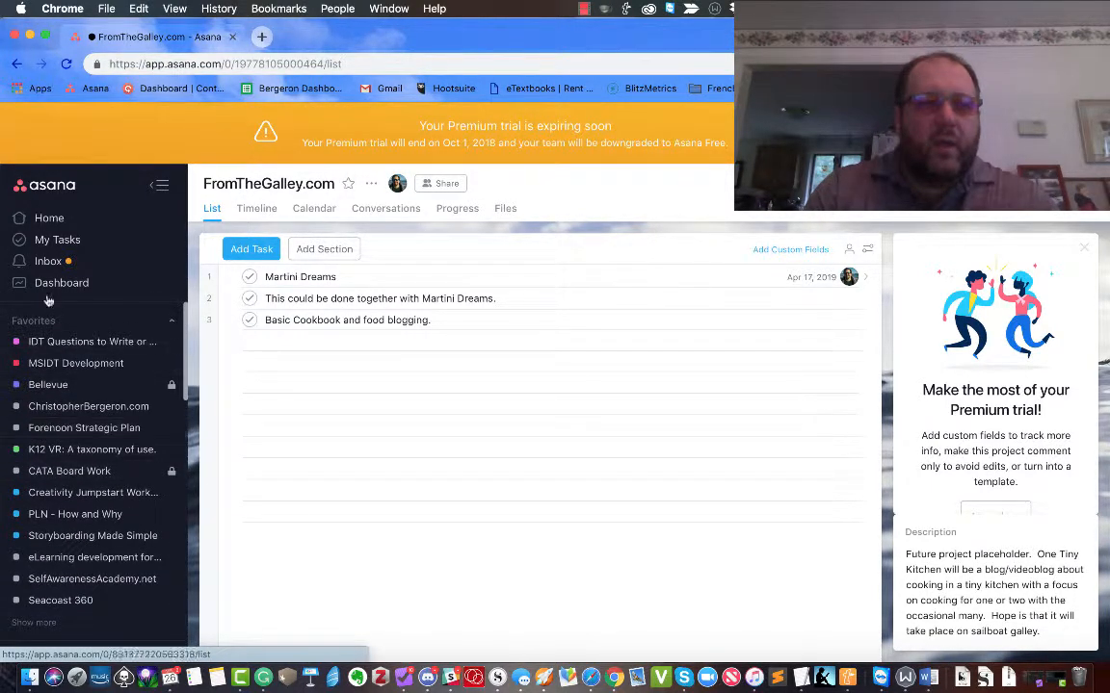
Archive all inbox notifications, then return to My Tasks in List view.
left_click(46, 262)
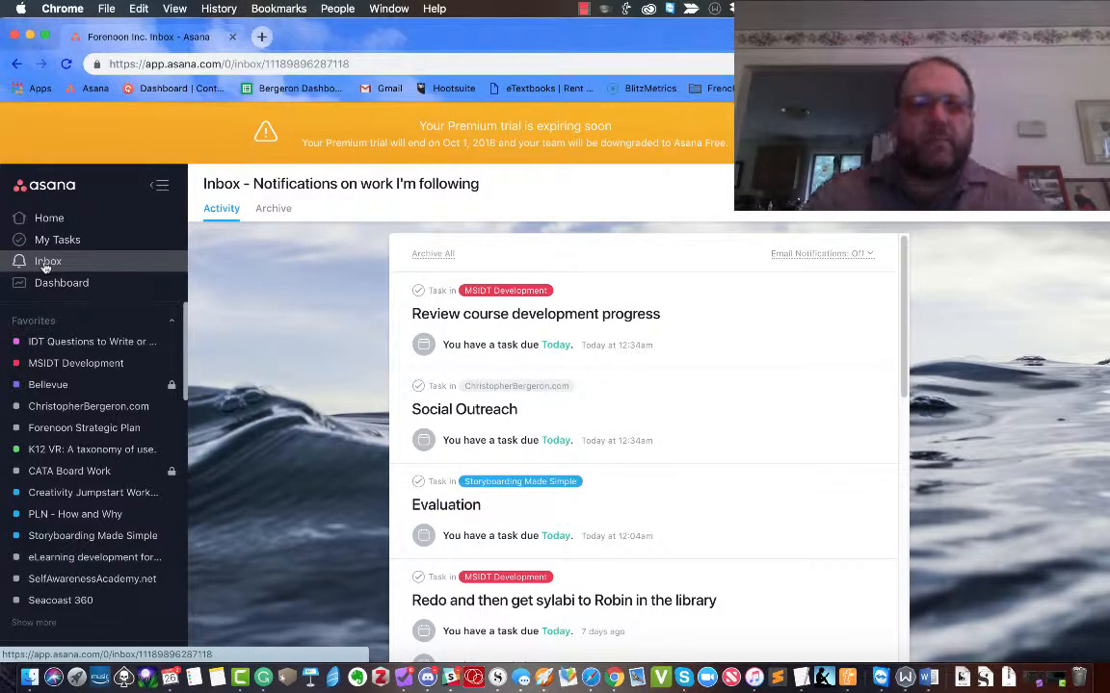
left_click(424, 255)
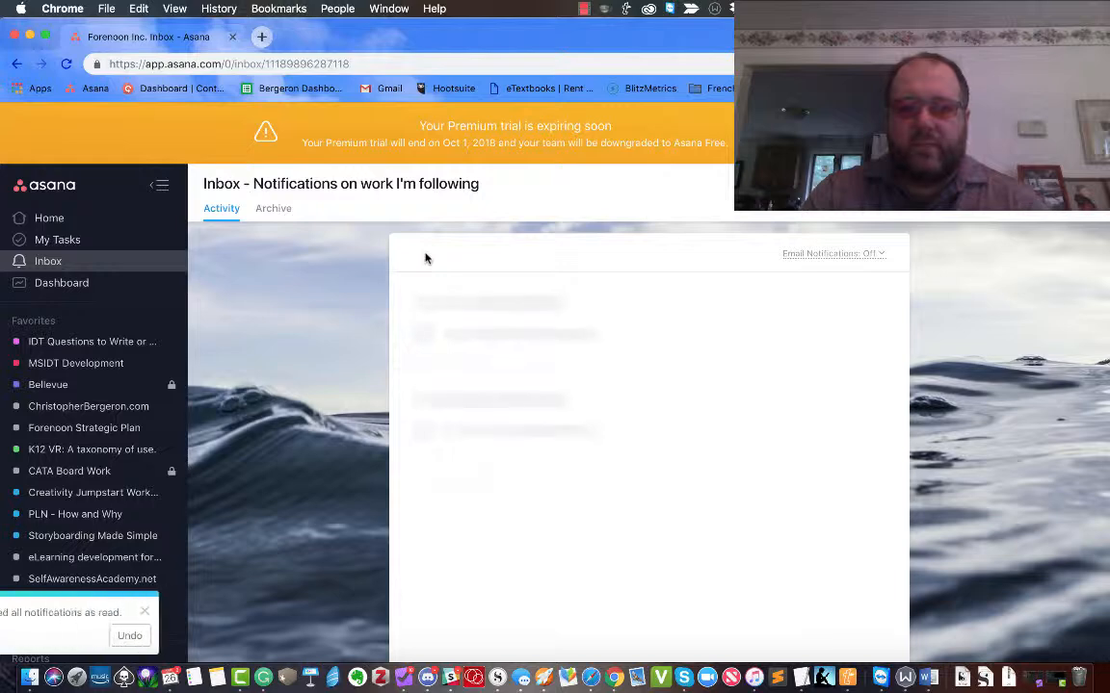
left_click(50, 240)
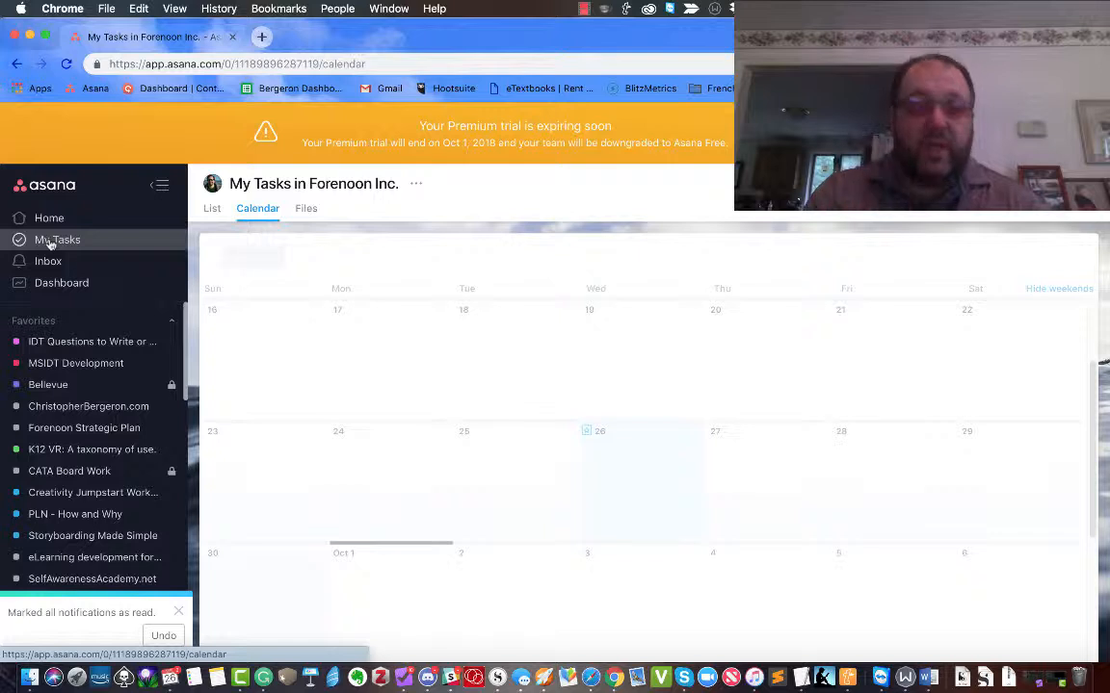
left_click(213, 209)
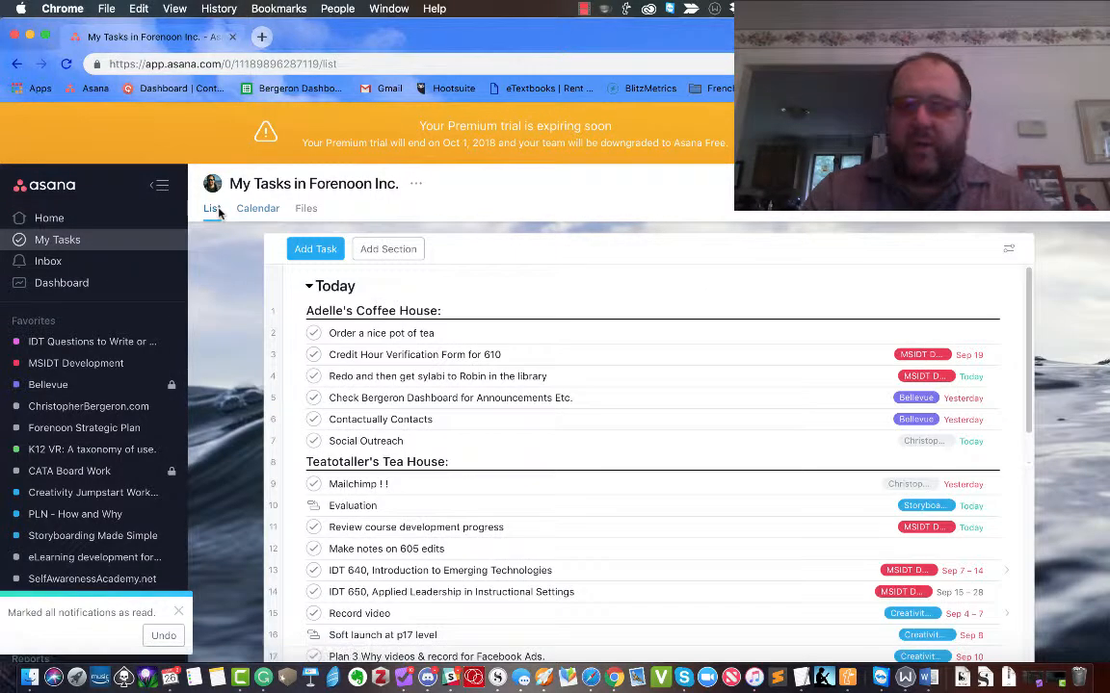